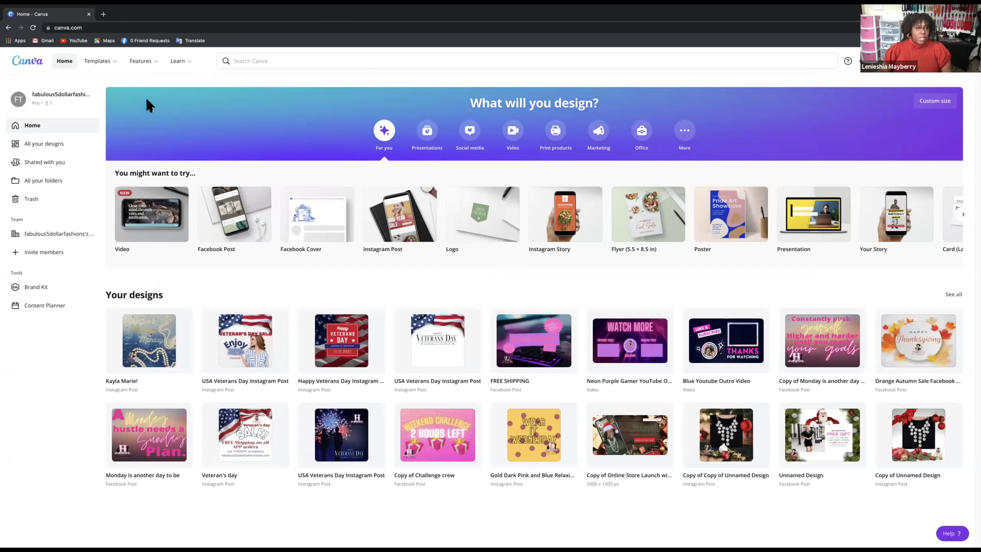
Browse the Instagram post templates and search them for "instagram posts veteran's day"
mouse_move(101, 60)
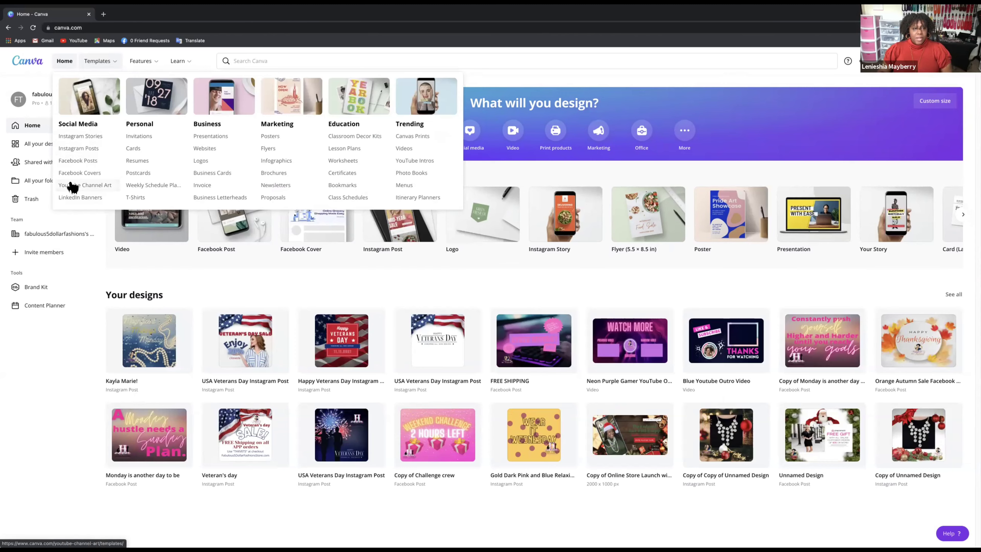
left_click(73, 151)
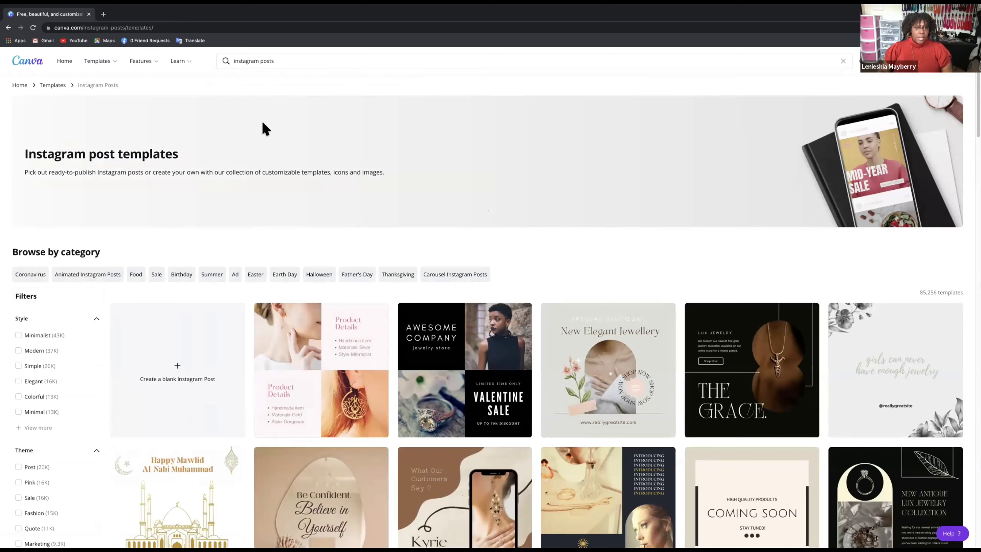
left_click(287, 59)
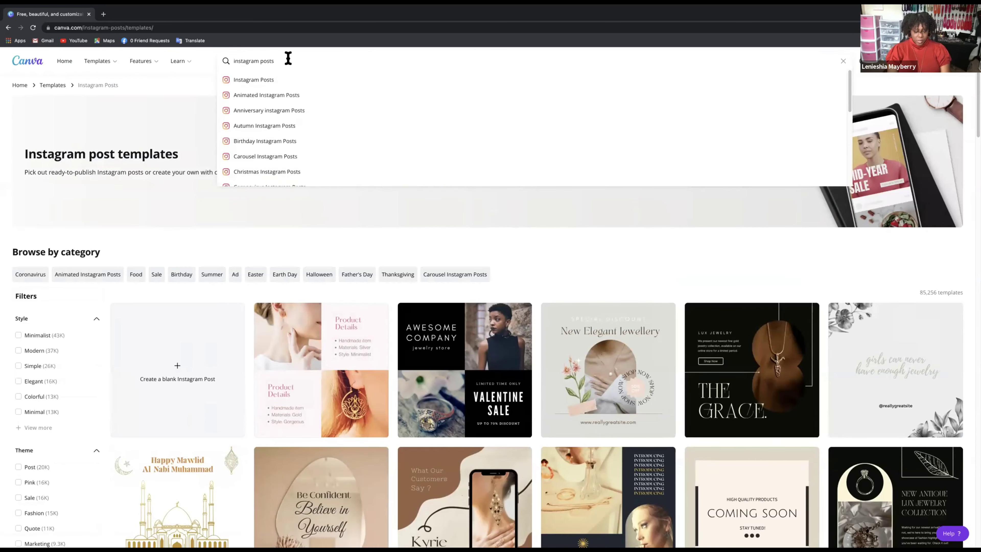
type("veteran's day")
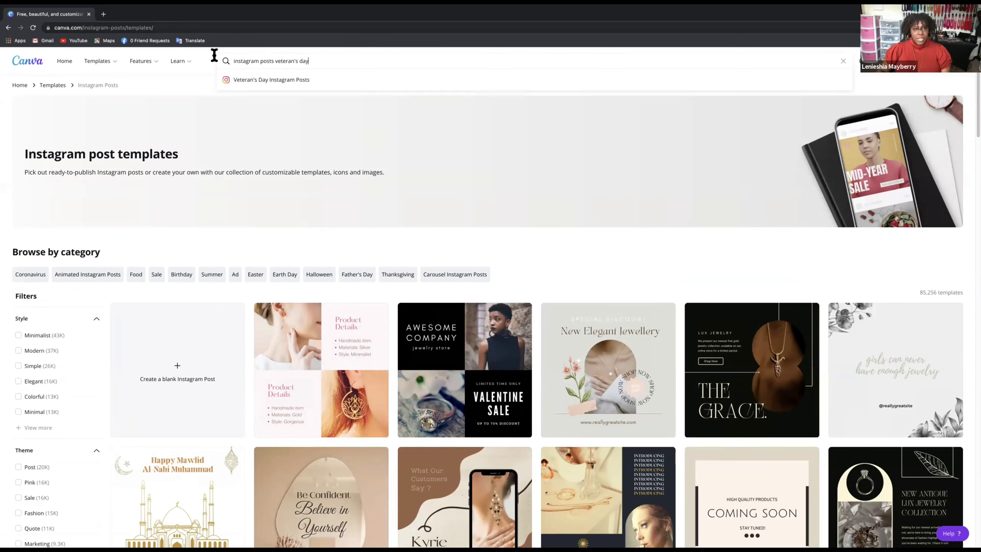
key("Return")
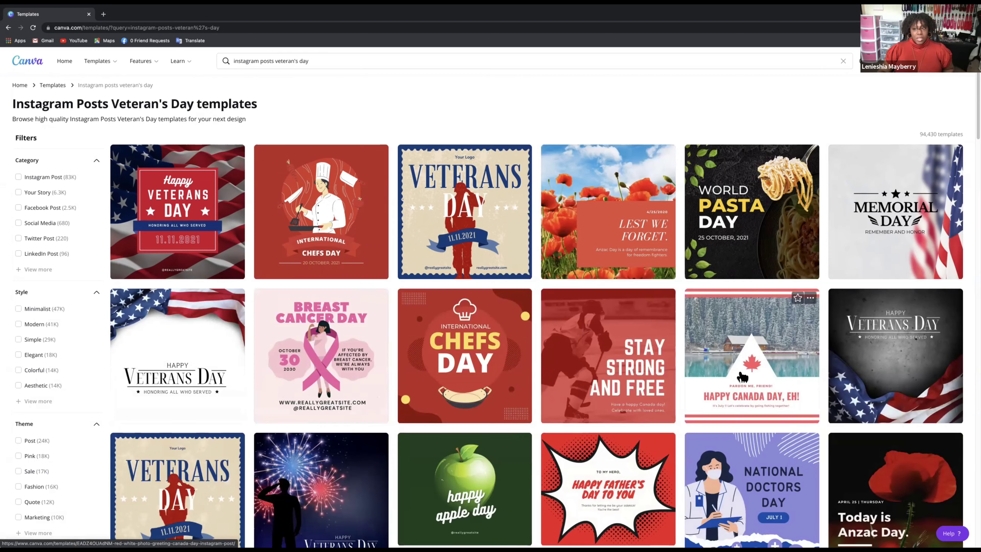
Find the white USA Veterans Day Instagram Post template with the draped flag and open it for customizing
scroll(717, 372, "down", 1)
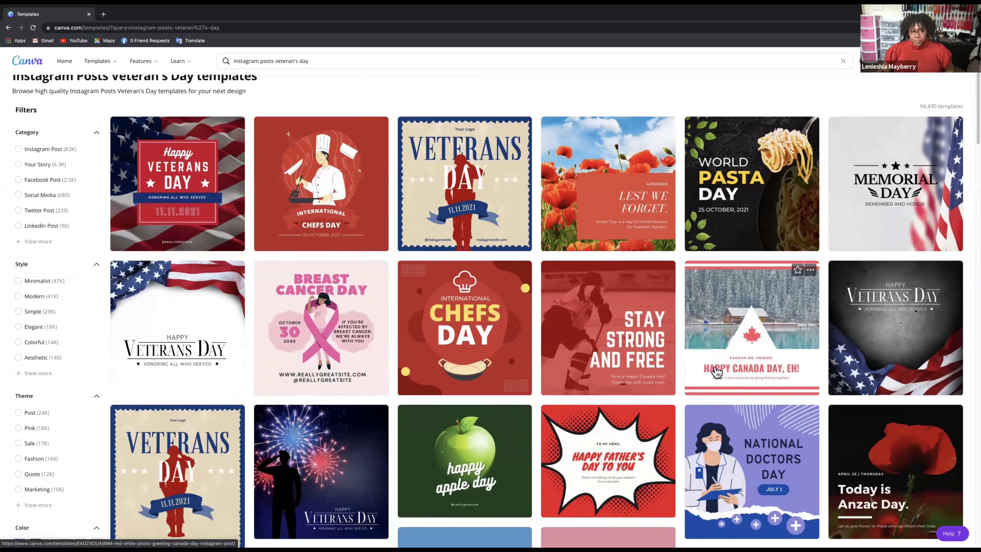
scroll(716, 373, "down", 3)
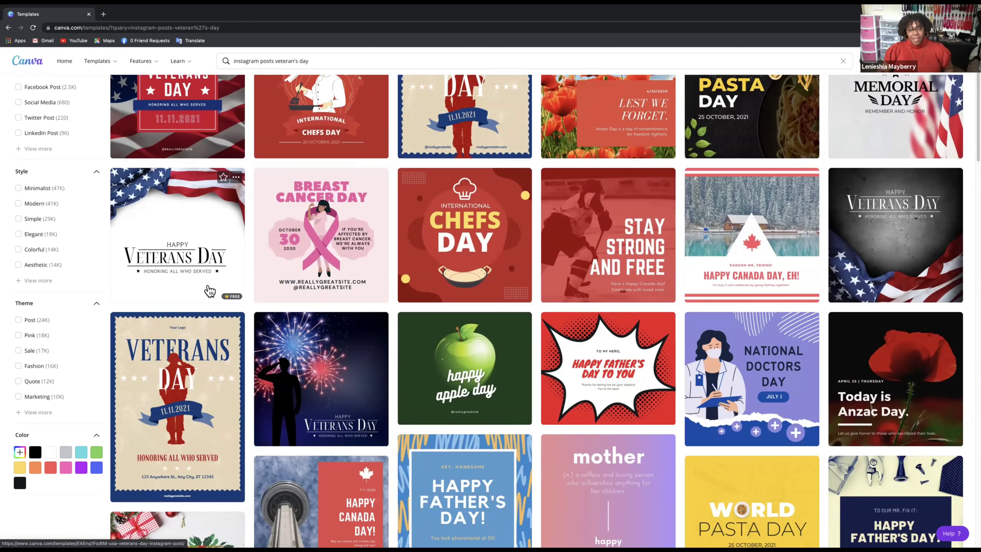
left_click(186, 249)
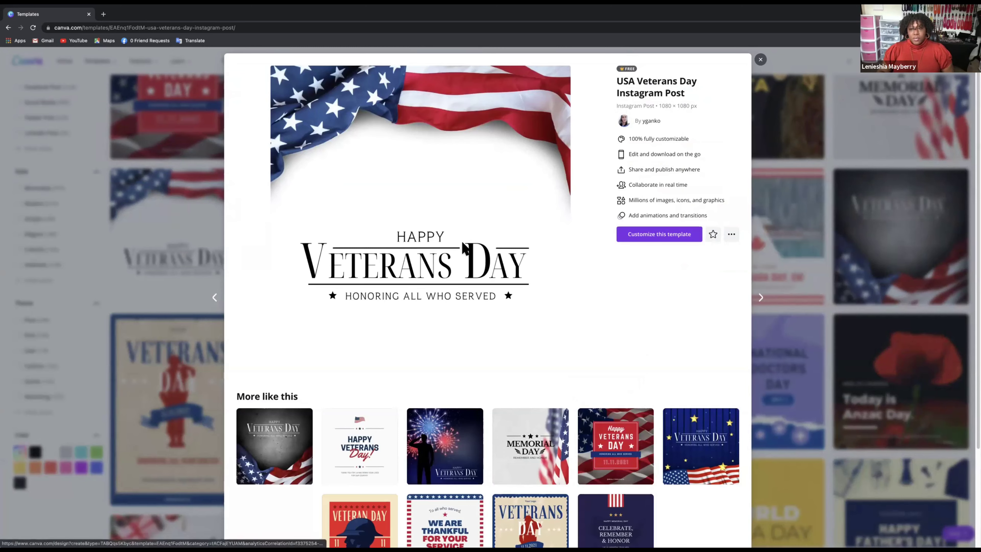
left_click(666, 235)
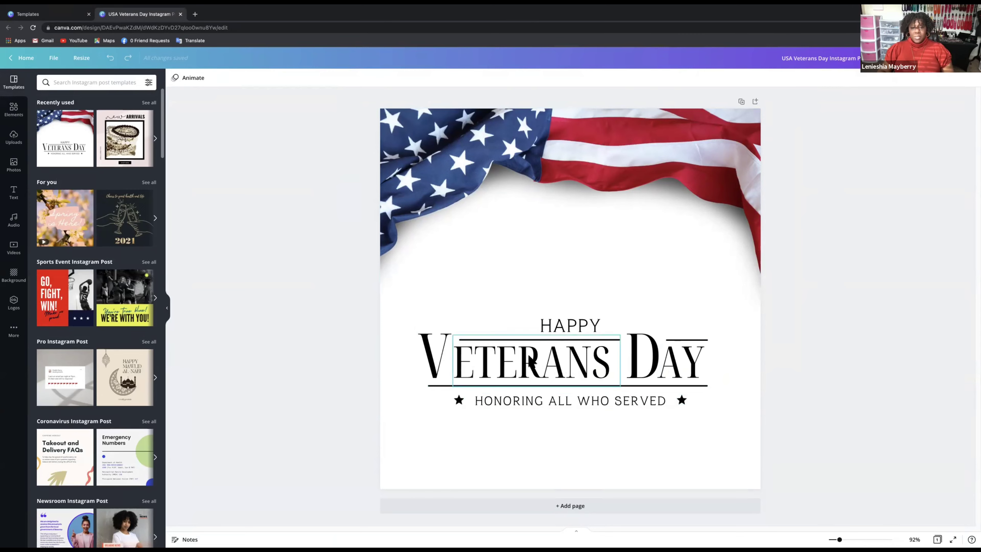
left_click_drag(559, 332, 556, 276)
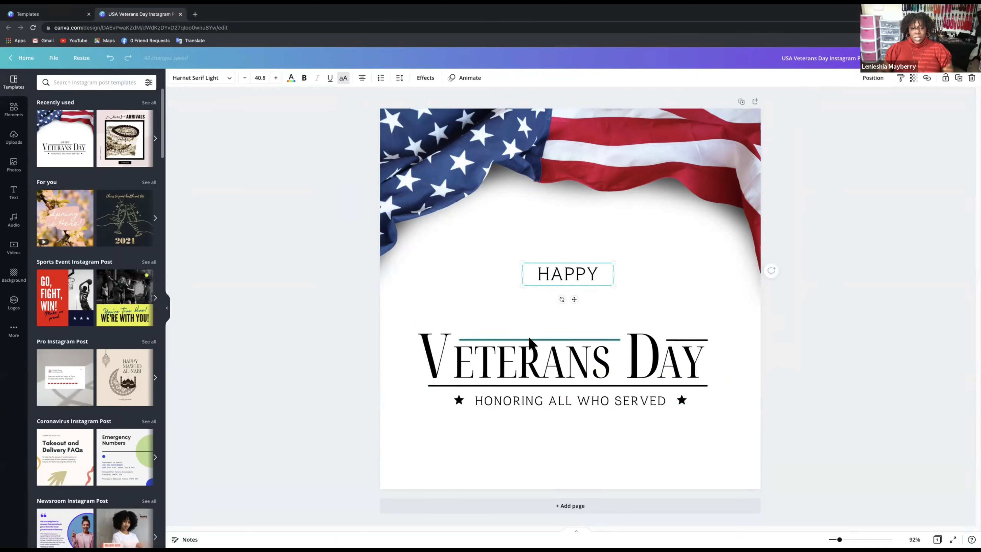
left_click_drag(530, 340, 530, 302)
left_click_drag(518, 359, 517, 324)
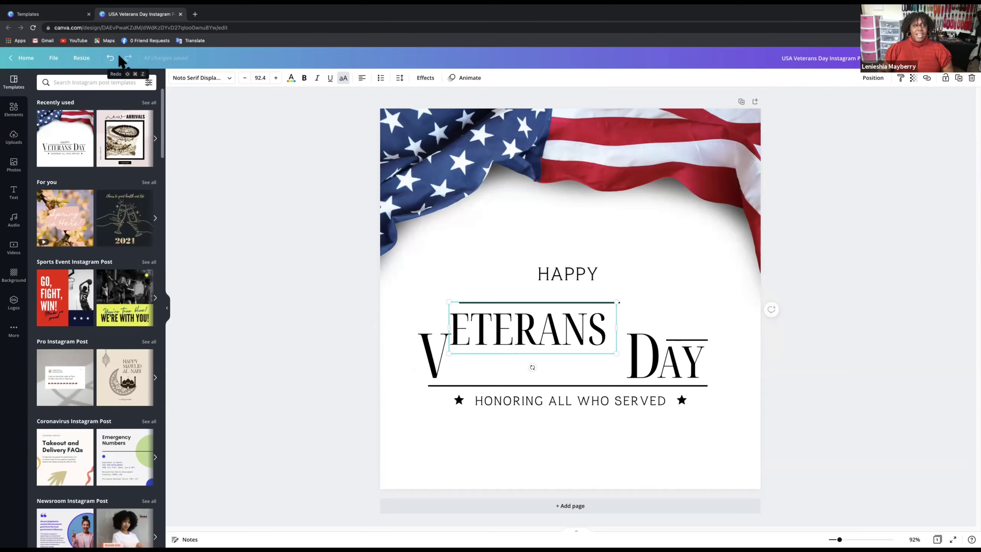
left_click(110, 58)
left_click(110, 58)
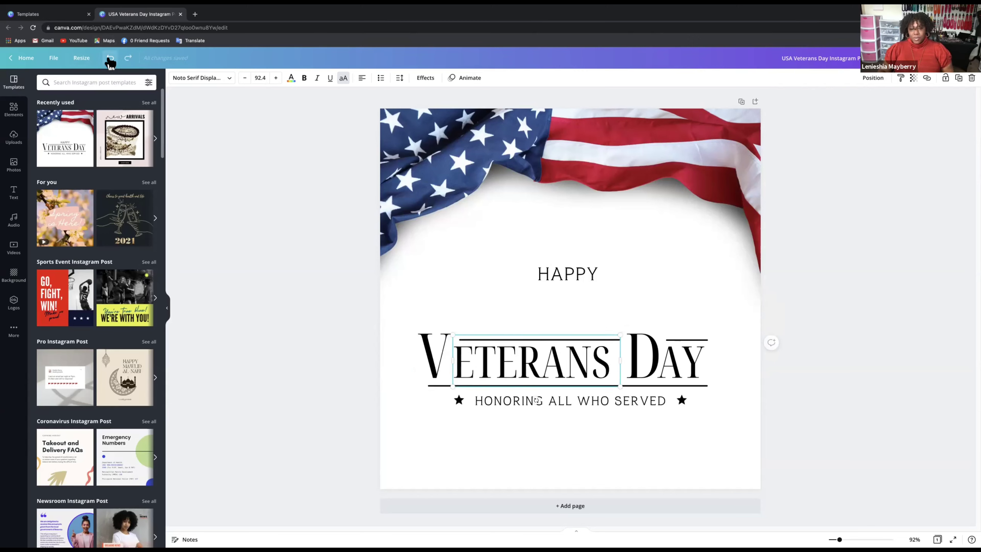
left_click(110, 58)
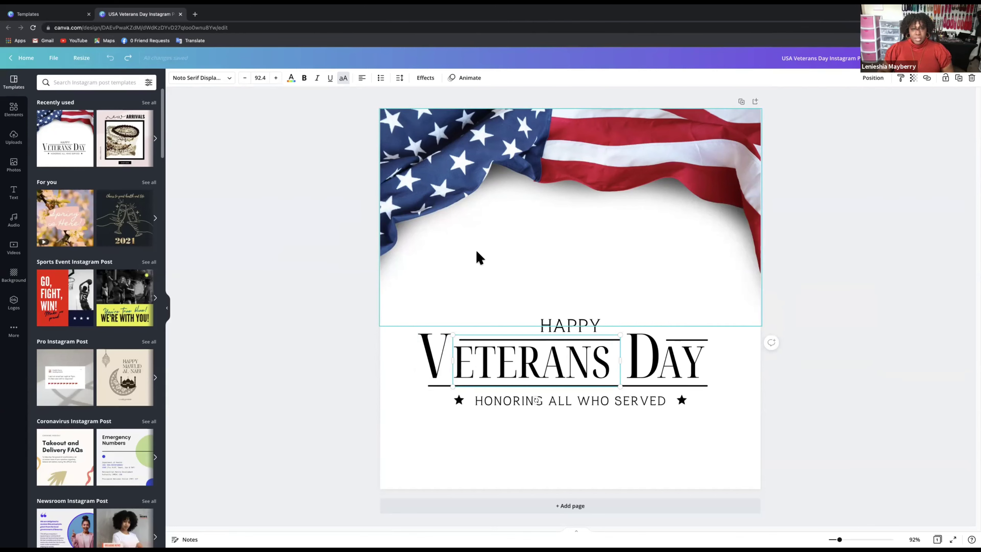
Crop the flag image from below so it ends just above the word HAPPY
left_click(522, 246)
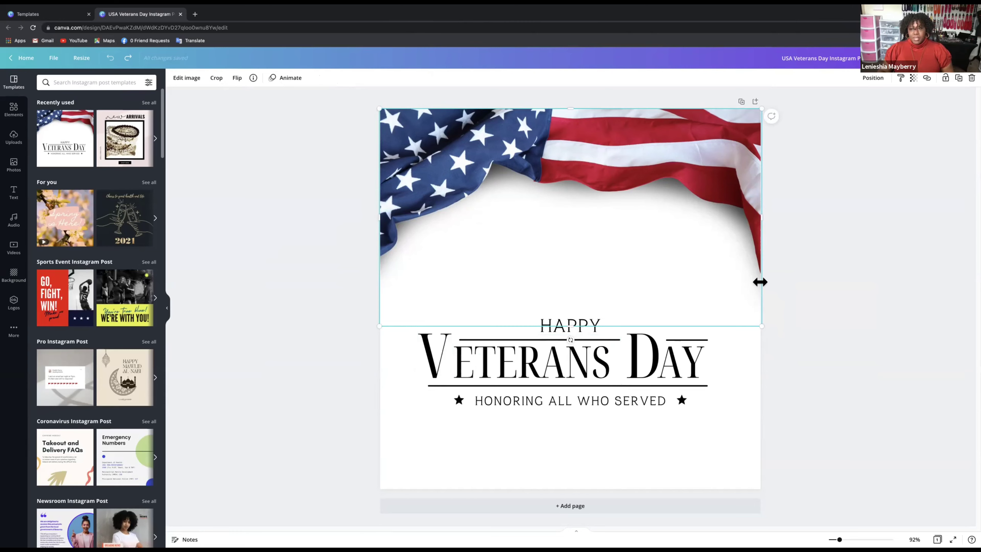
left_click(215, 78)
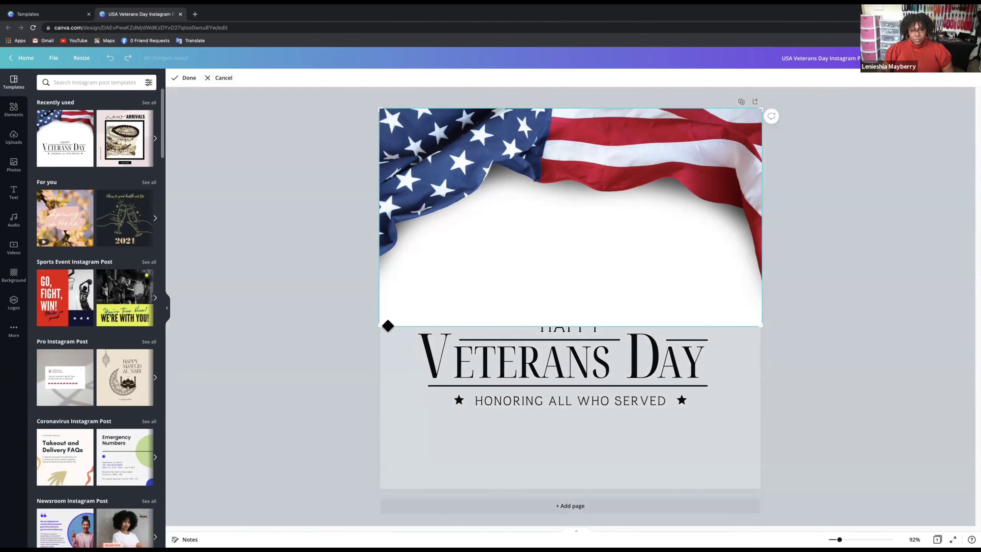
mouse_move(389, 323)
left_mouse_down()
mouse_move(392, 309)
mouse_move(399, 329)
mouse_move(401, 309)
mouse_move(390, 326)
mouse_move(378, 324)
left_mouse_up()
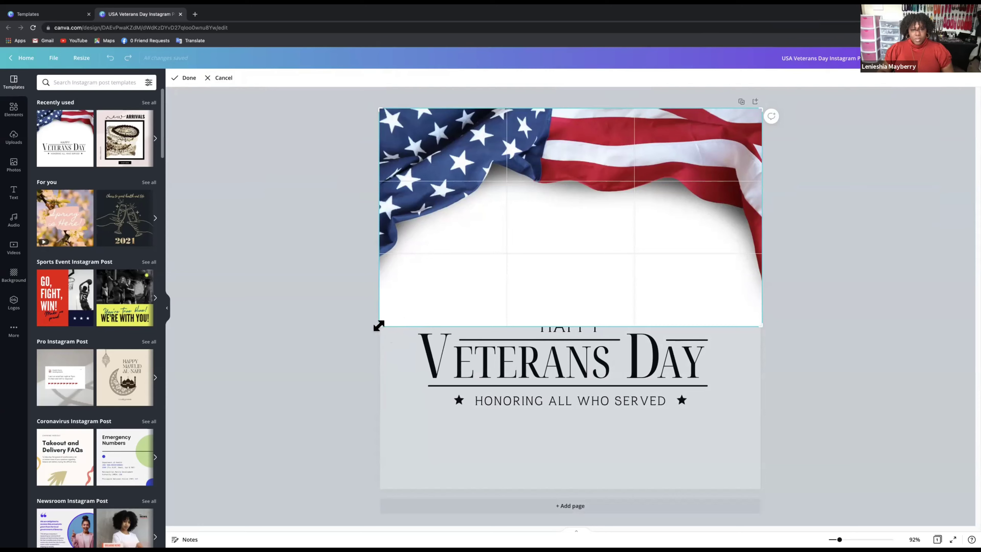
left_click_drag(376, 327, 377, 284)
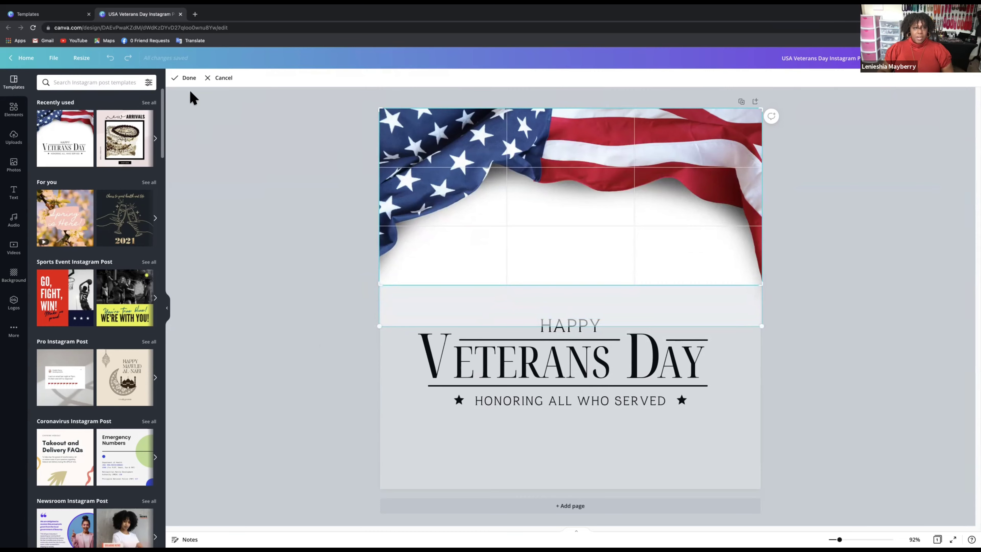
left_click(178, 79)
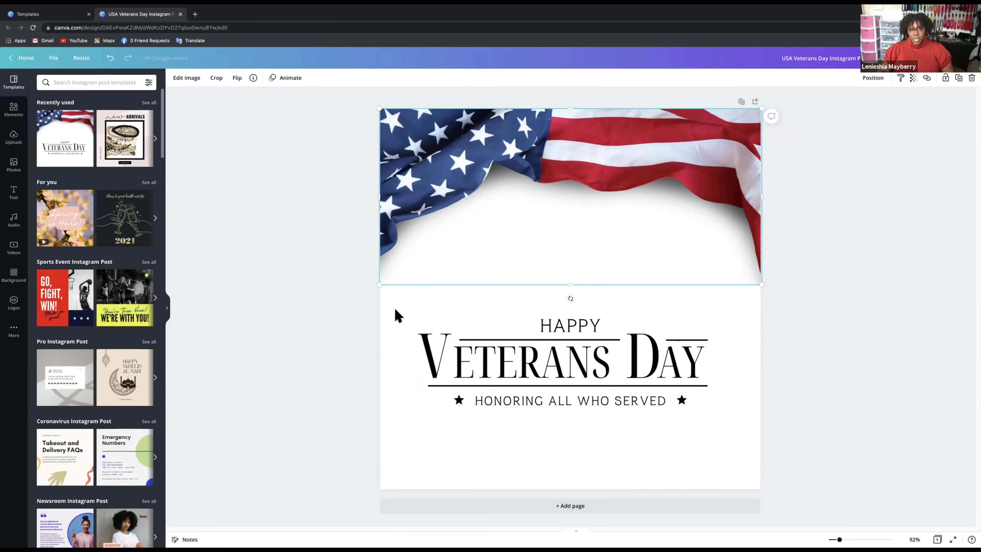
left_click_drag(397, 312, 732, 432)
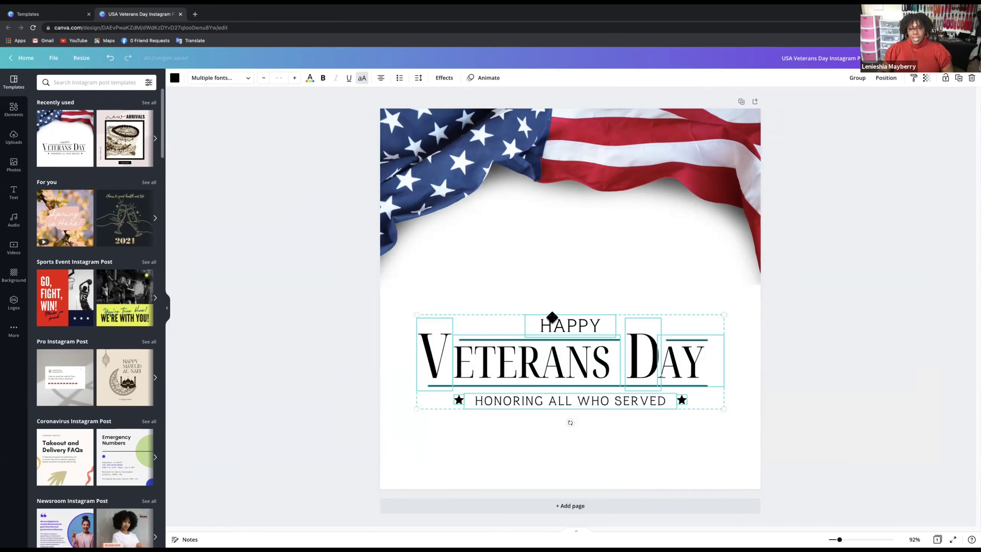
left_click_drag(553, 318, 548, 263)
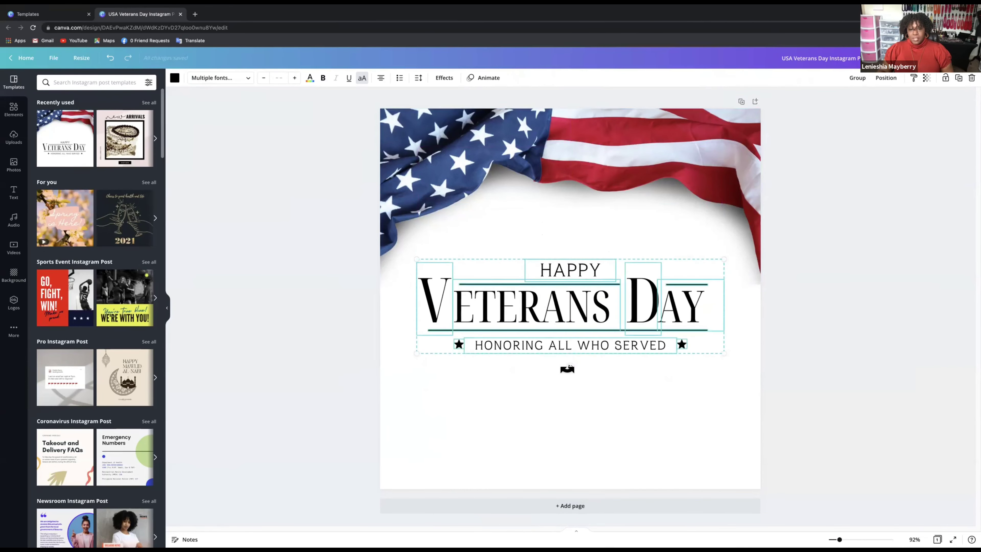
left_click_drag(570, 366, 573, 340)
key("Delete")
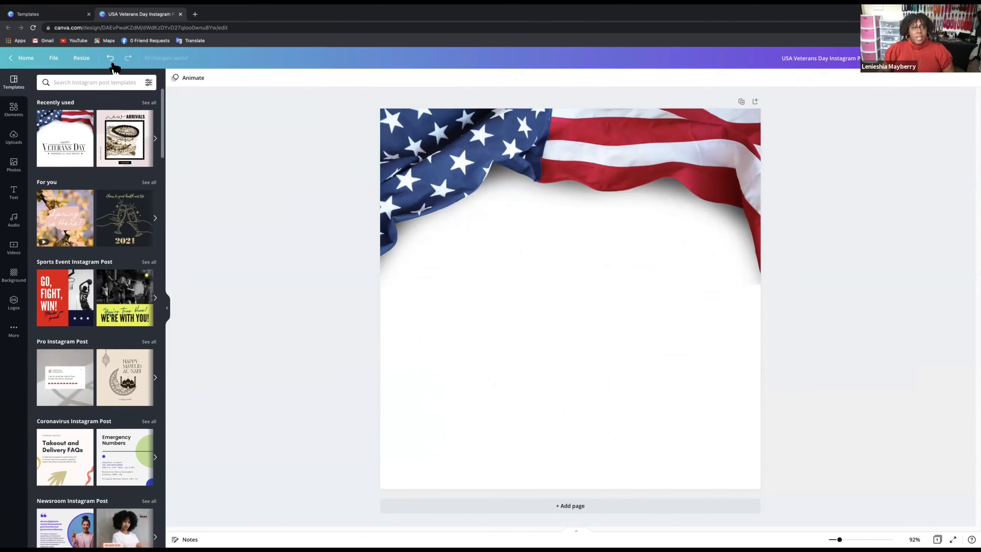
left_click(105, 59)
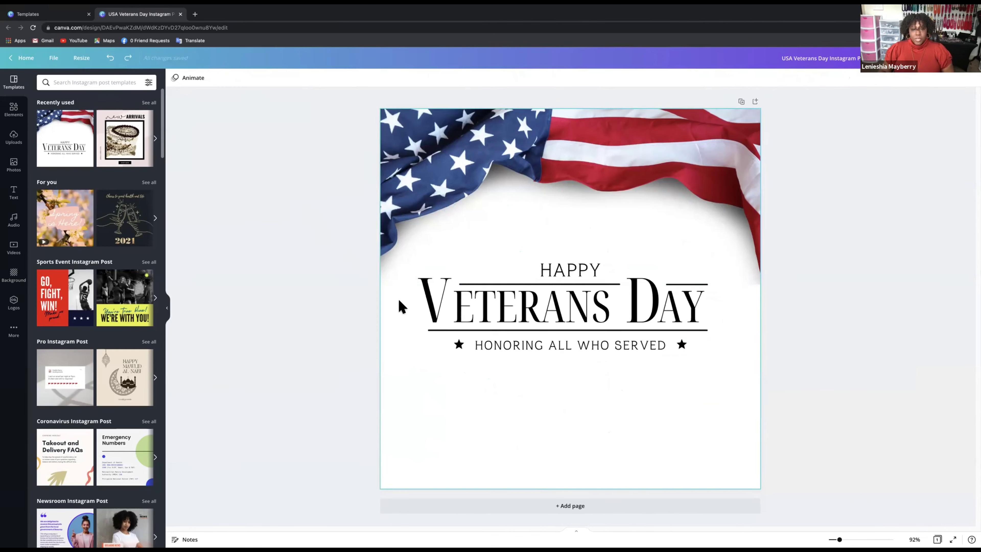
left_click(110, 58)
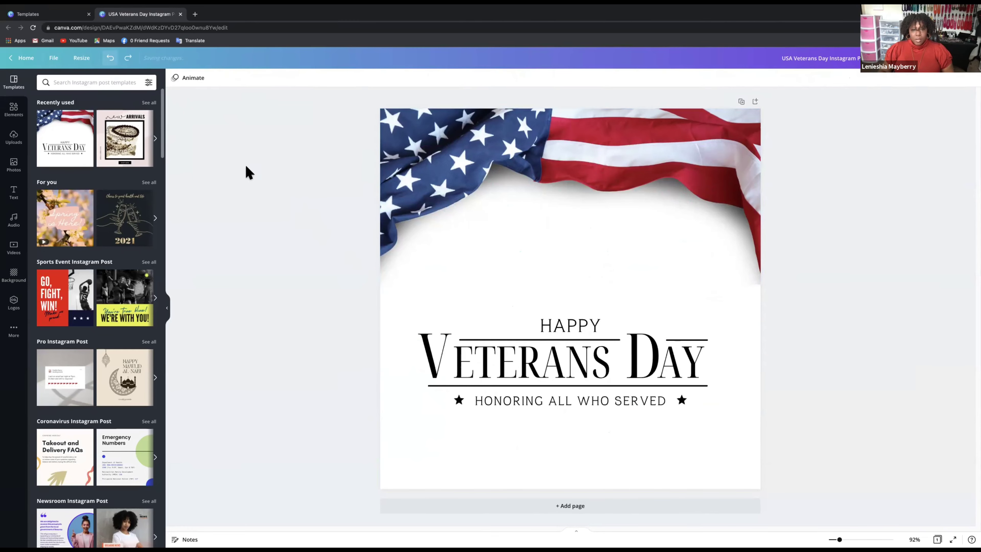
Move the whole Happy Veterans Day text block up beneath the flag drape and recolor its divider lines with the photo's bright red
left_click_drag(399, 306, 728, 423)
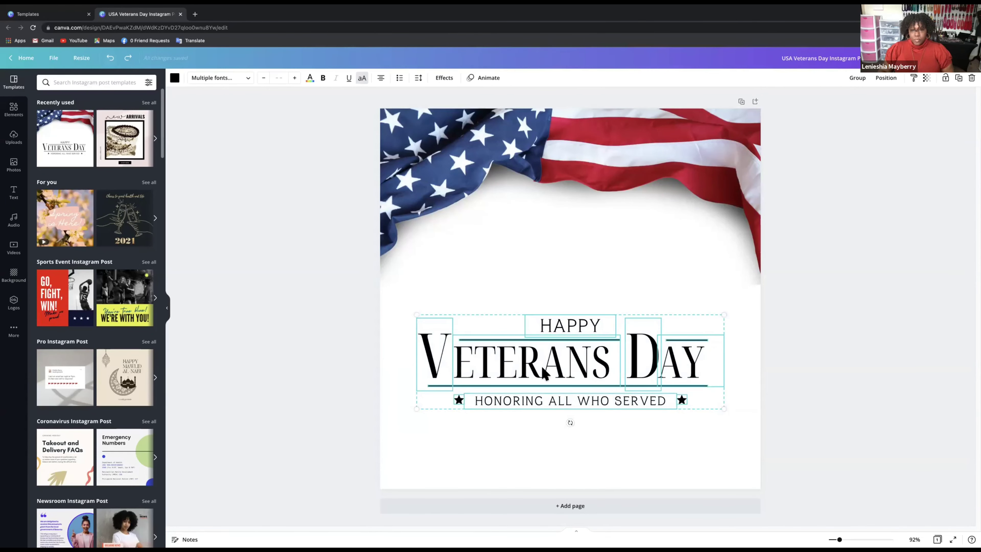
left_click_drag(544, 367, 553, 252)
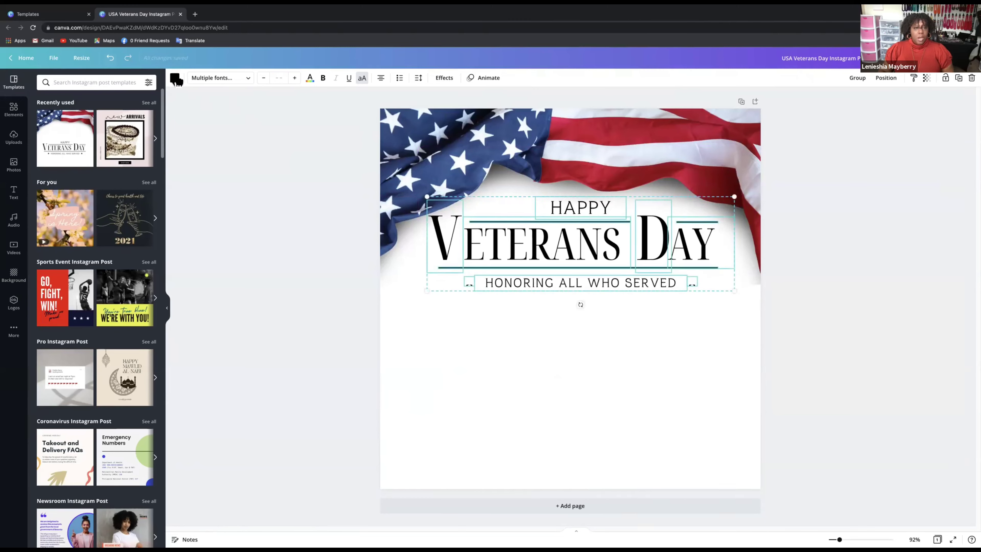
left_click(175, 79)
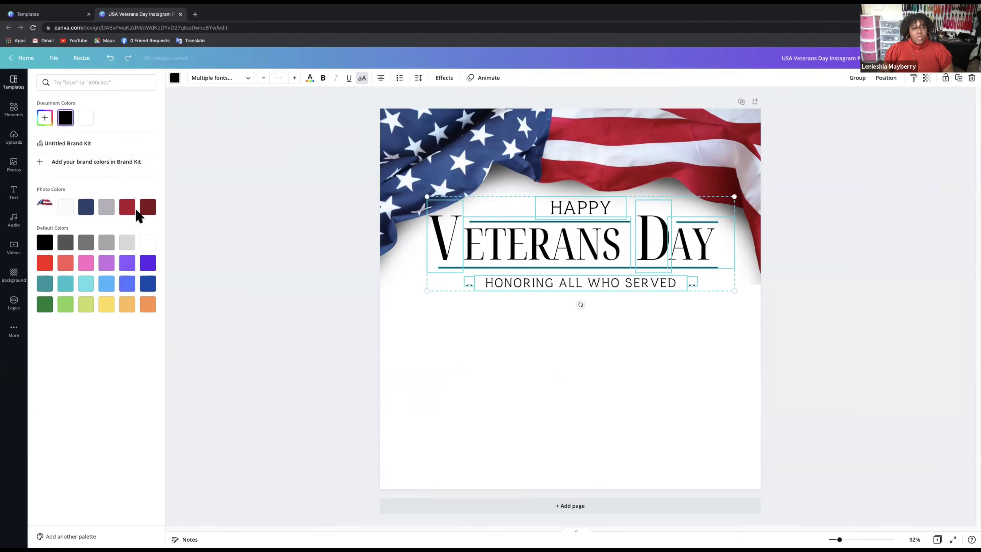
left_click(127, 212)
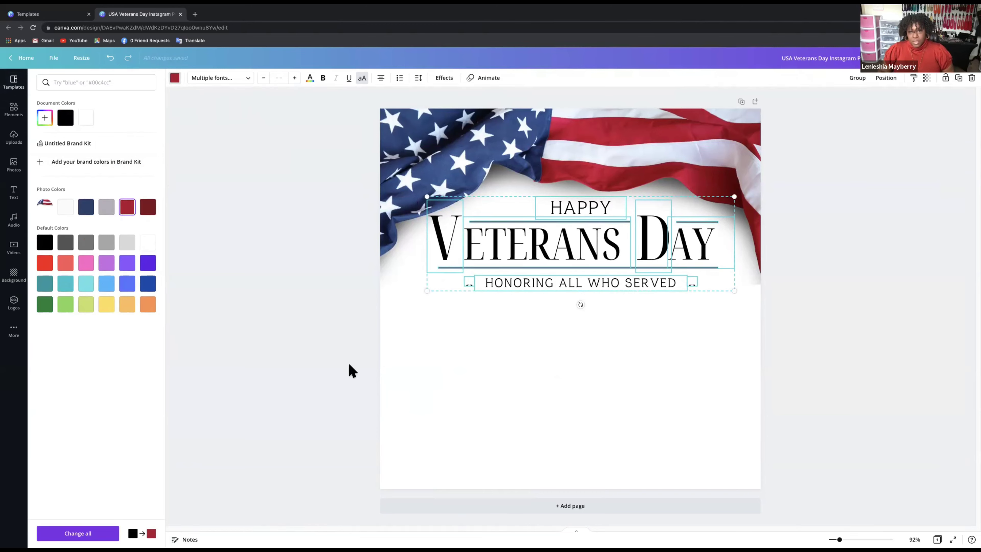
key("Escape")
left_click(578, 377)
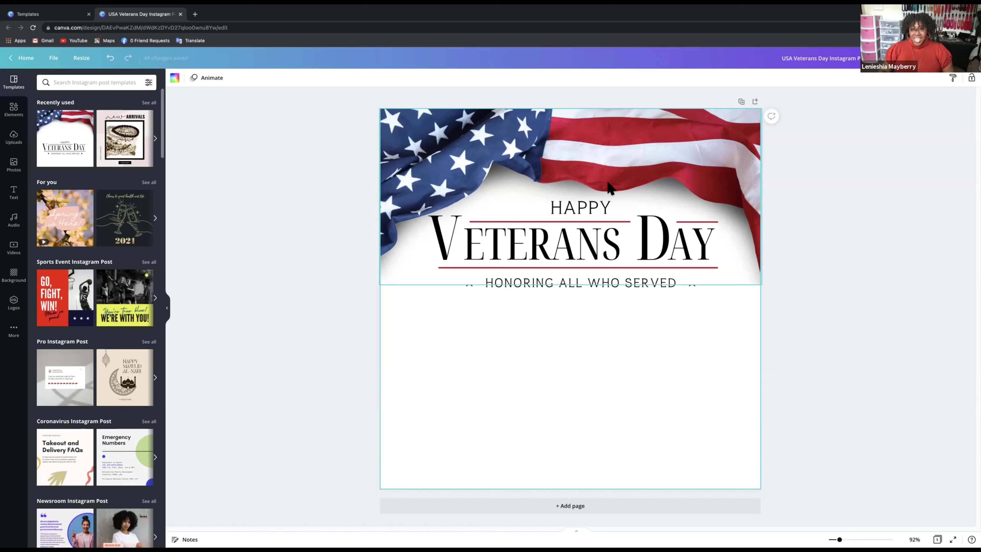
Change the color of the word HAPPY to the navy blue from the photo colors
left_click(568, 207)
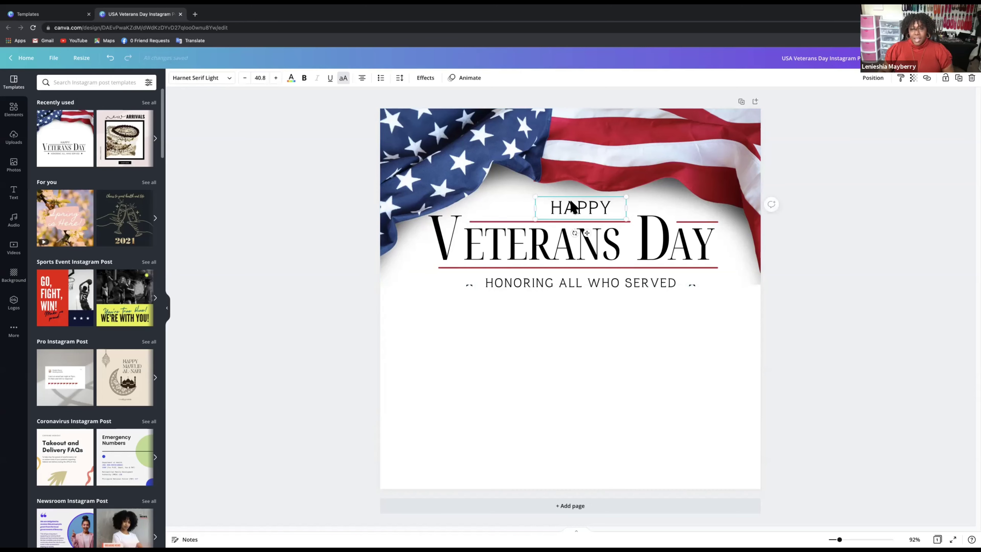
left_click(291, 78)
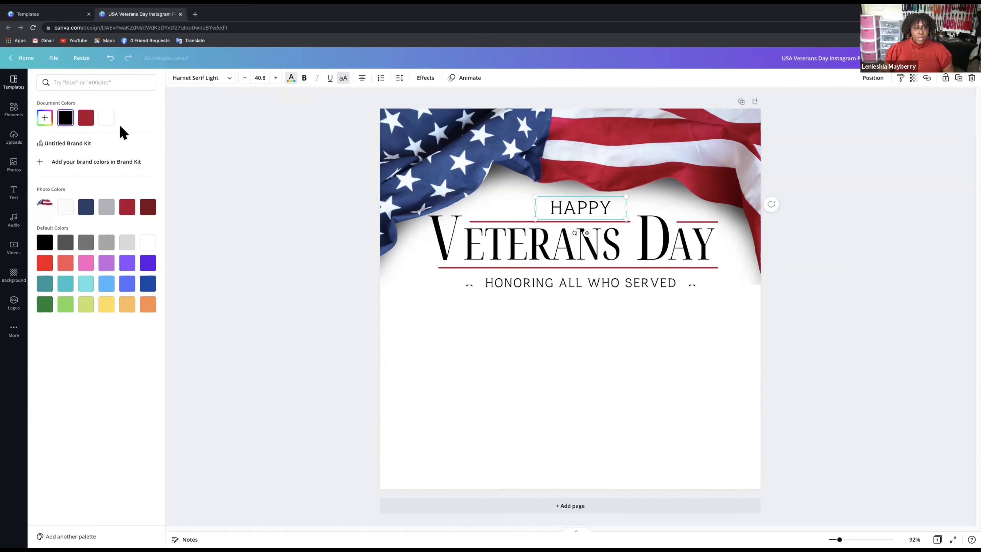
left_click(86, 207)
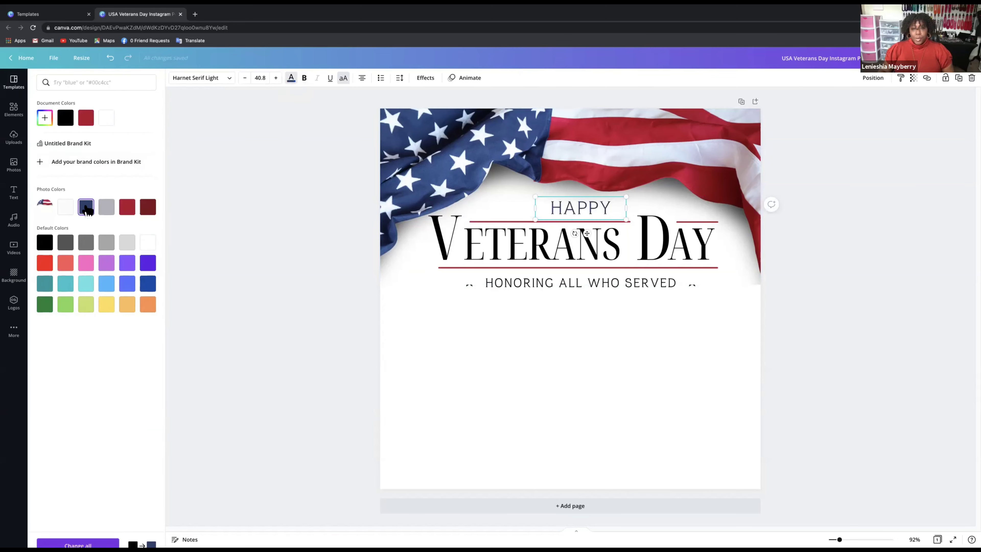
Recolor the star before HONORING ALL WHO SERVED with the bright red from the photo colors
left_click(485, 283)
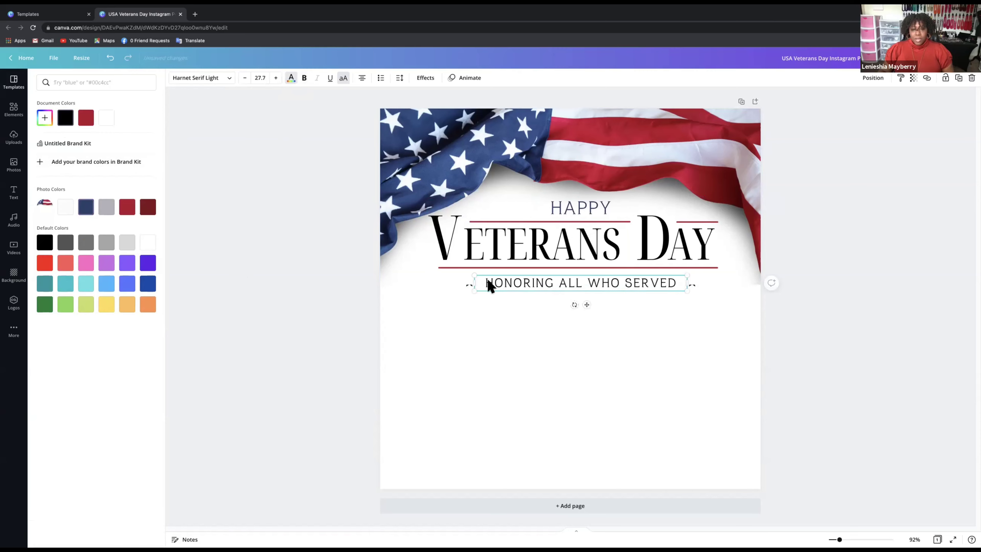
left_click(466, 332)
left_click(469, 299)
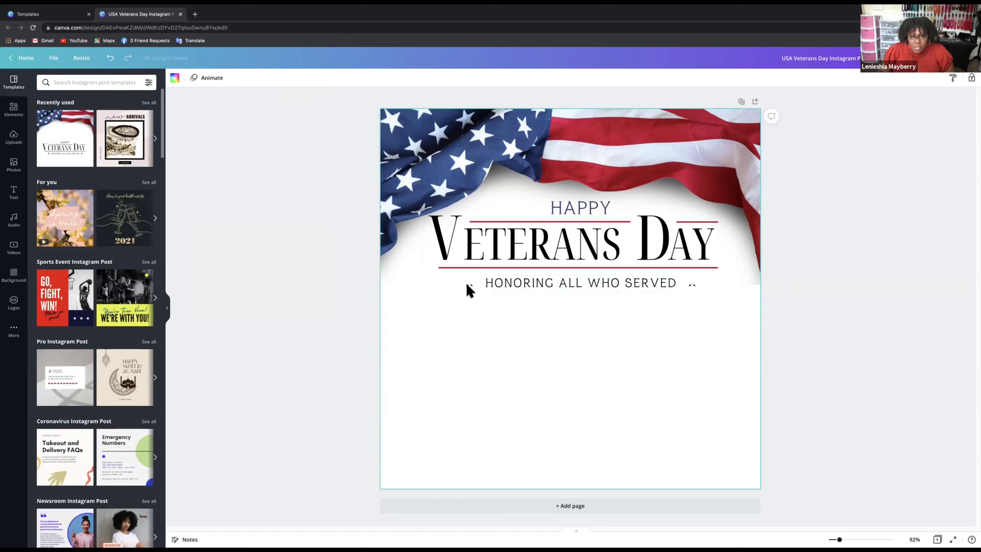
left_click(468, 284)
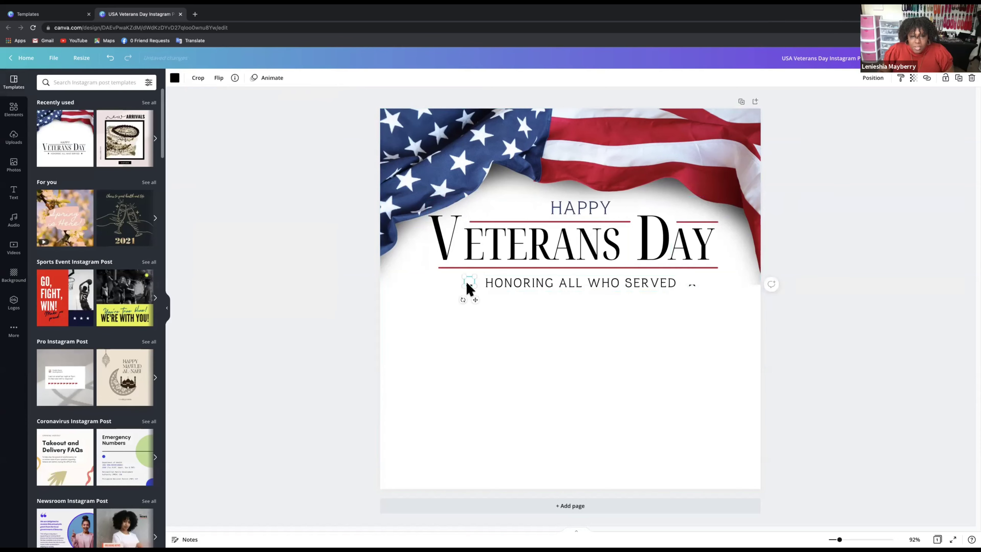
left_click(175, 78)
left_click(128, 208)
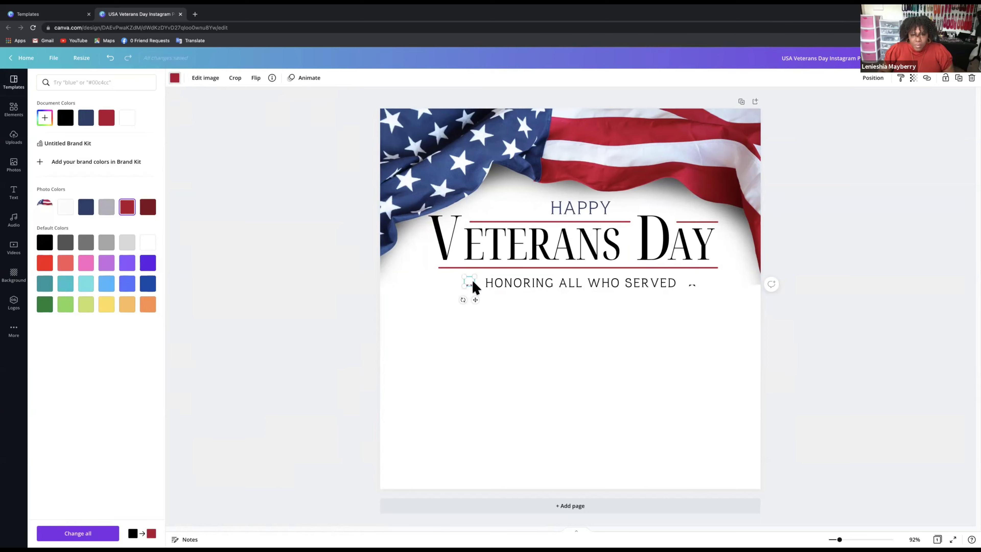
Try enlarging the star before HONORING ALL WHO SERVED, and undo all edits back to the original template
left_click_drag(476, 295, 576, 453)
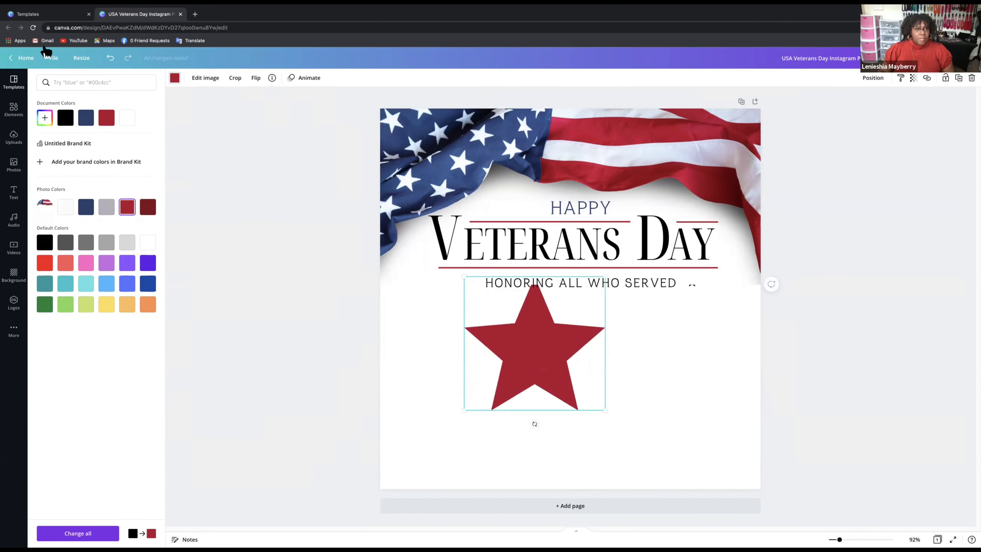
left_click(111, 58)
left_click(110, 59)
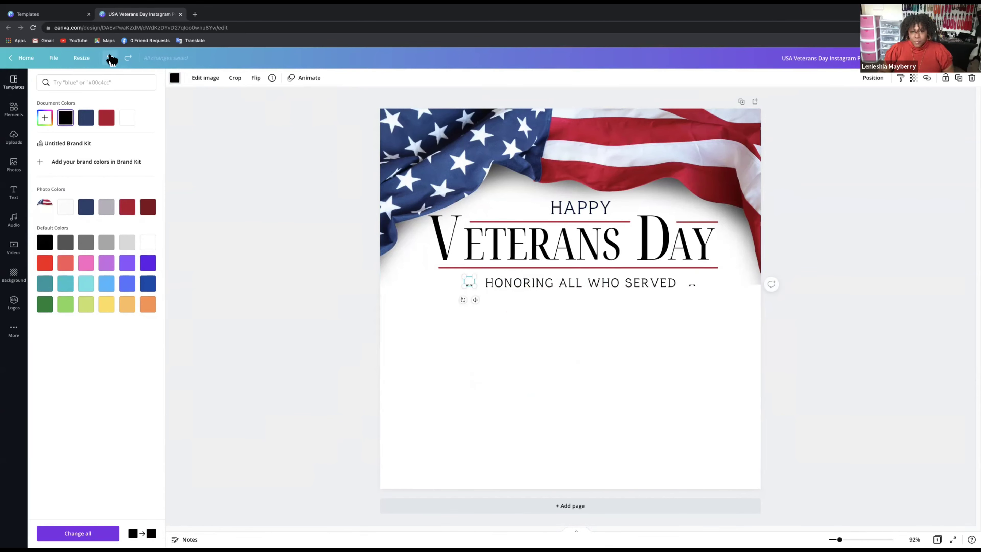
left_click(111, 59)
left_click(111, 59)
left_click(111, 58)
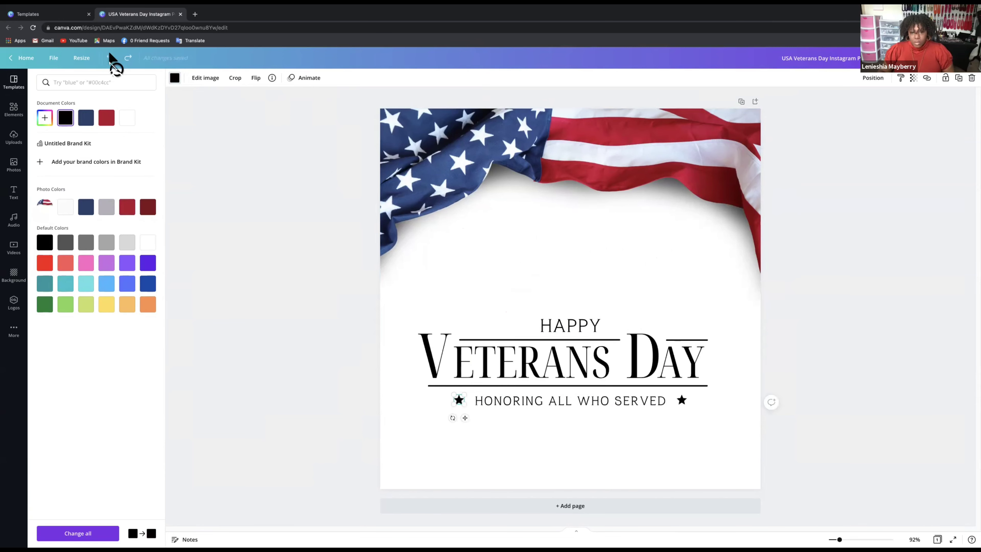
left_click(412, 439)
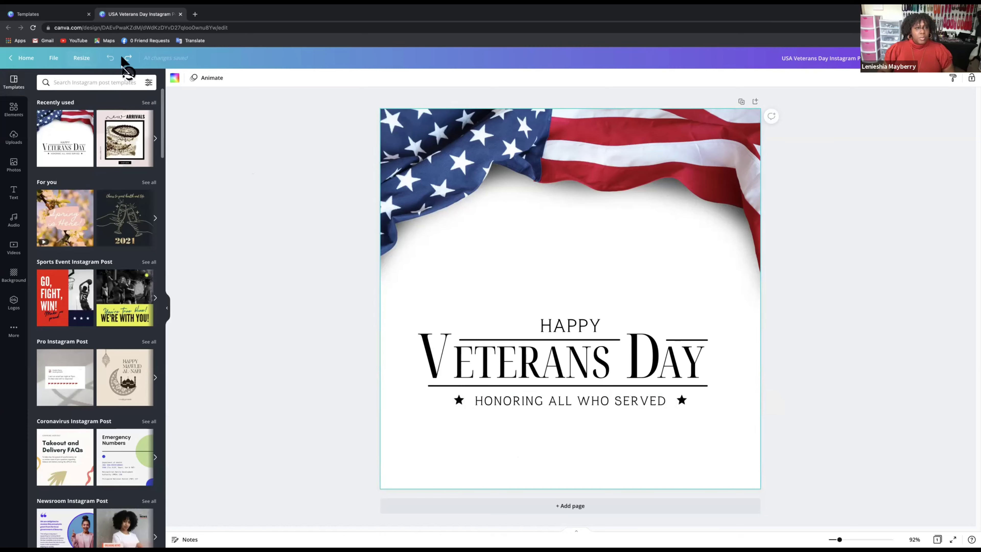
Crop the flag image from below to the drape's lower end and move the whole Happy Veterans Day text block up beneath it
left_click(498, 252)
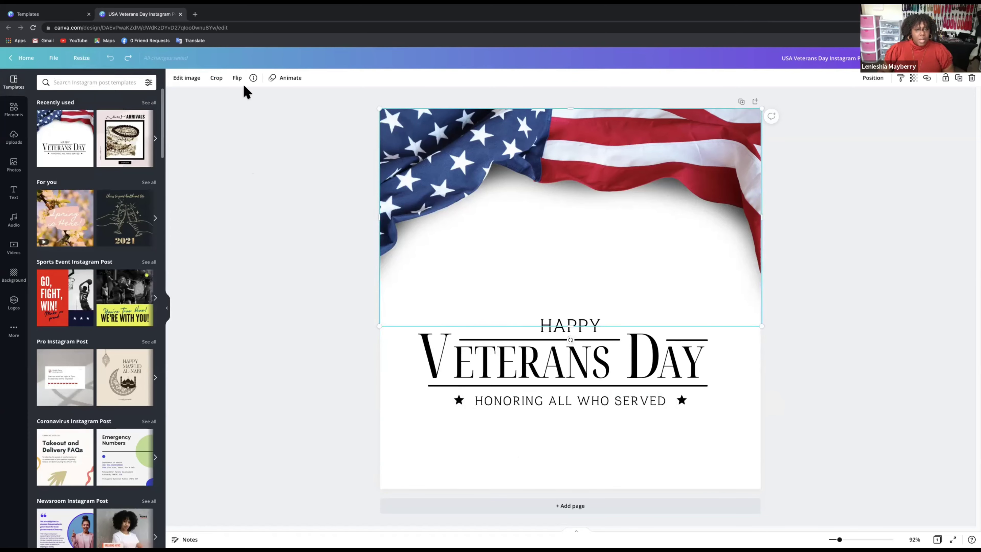
left_click(217, 78)
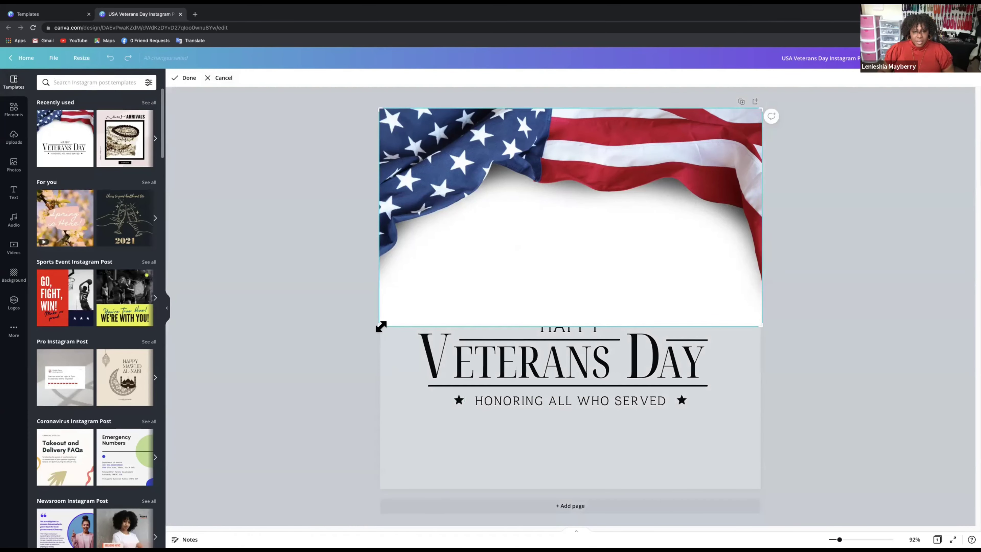
left_click_drag(381, 322, 377, 279)
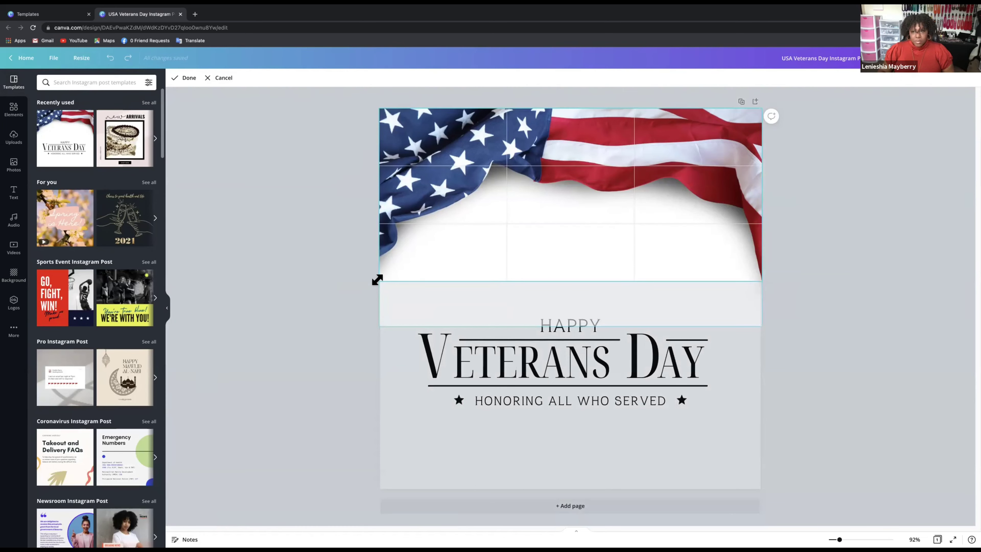
key("Return")
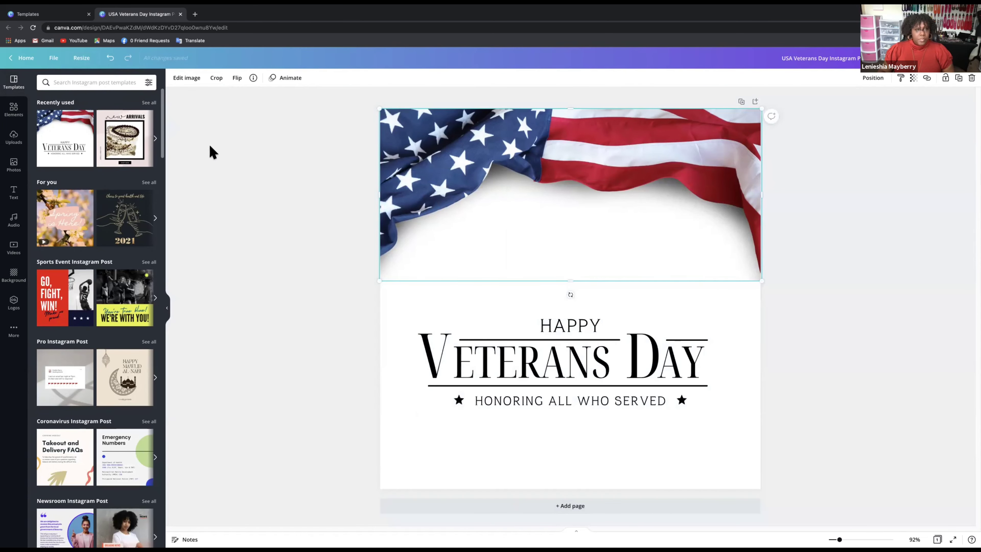
left_click_drag(404, 298, 746, 463)
left_click_drag(558, 365, 570, 254)
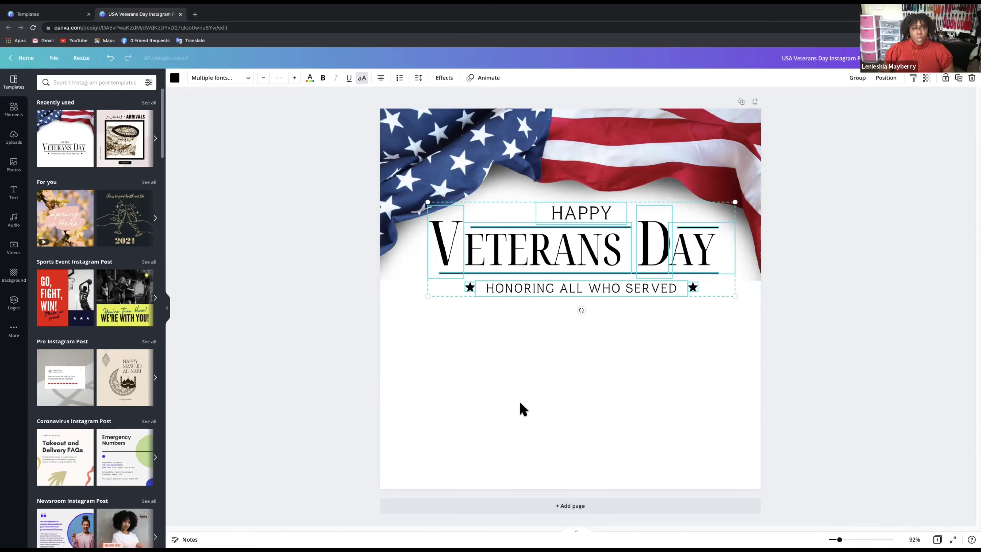
Search Google in a new browser tab for "younique transparent logo" and open the image results
left_click(195, 15)
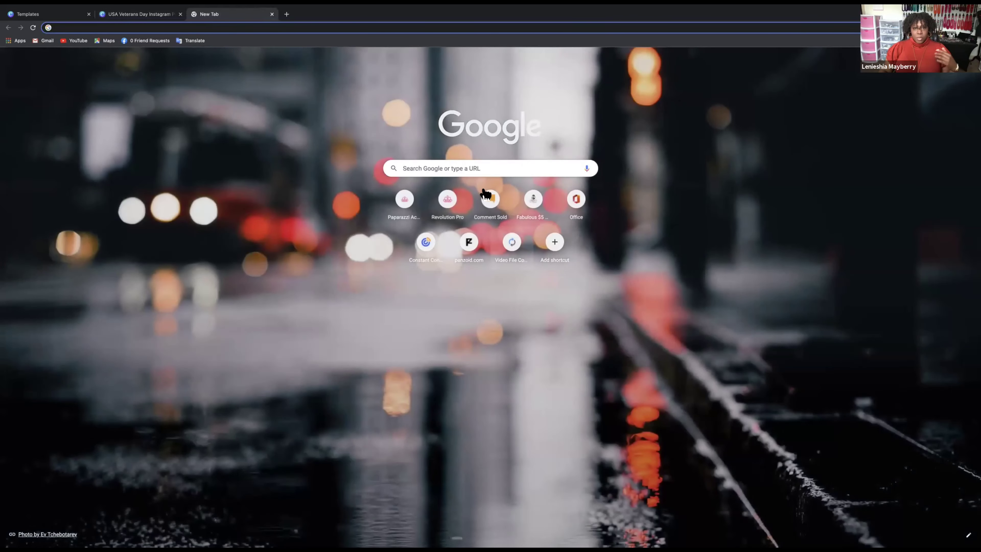
left_click(465, 166)
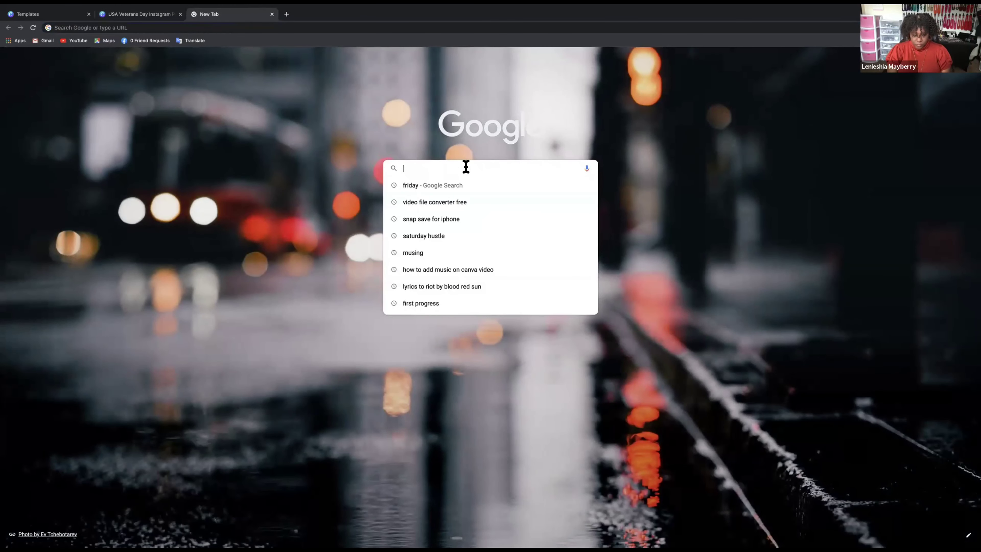
type("youn")
type("iqu")
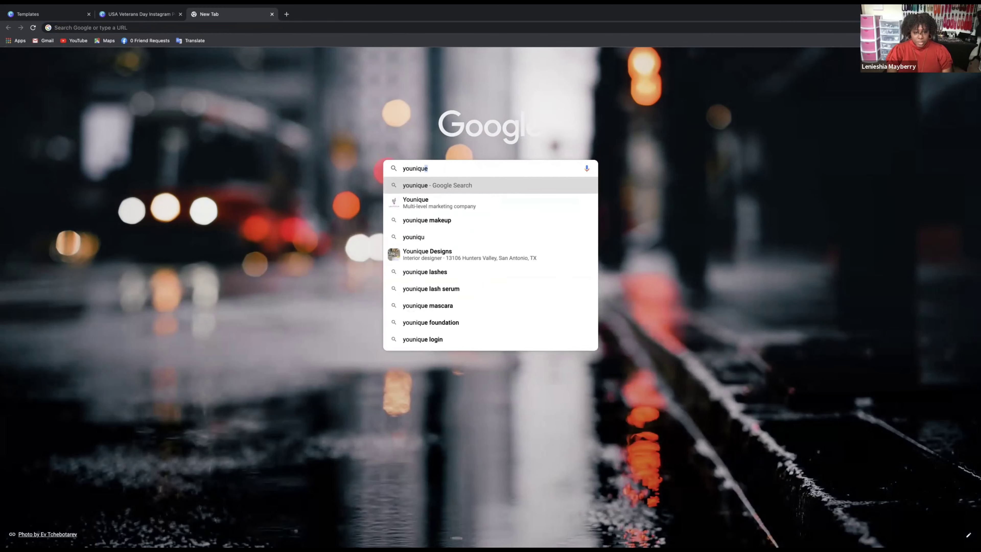
type("e tran")
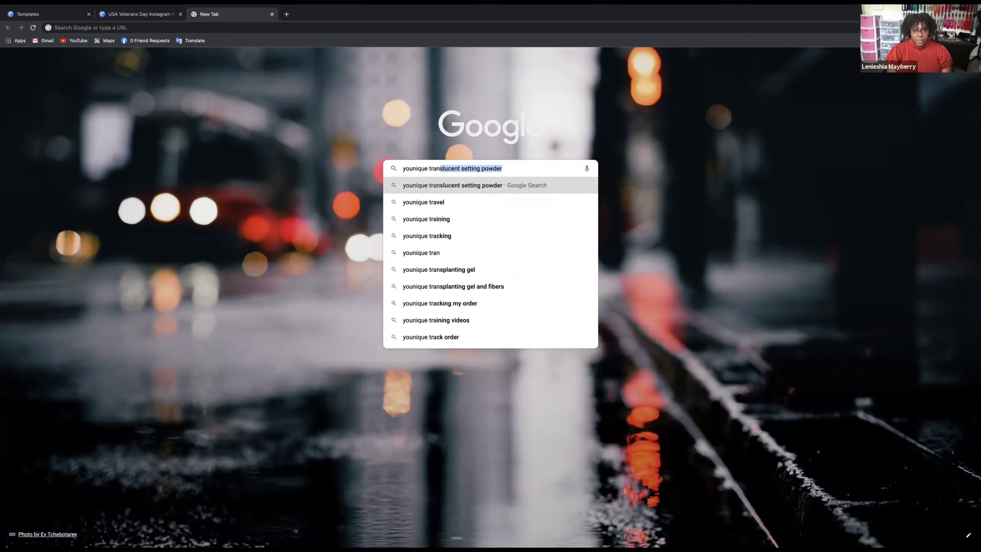
type("sparent logo")
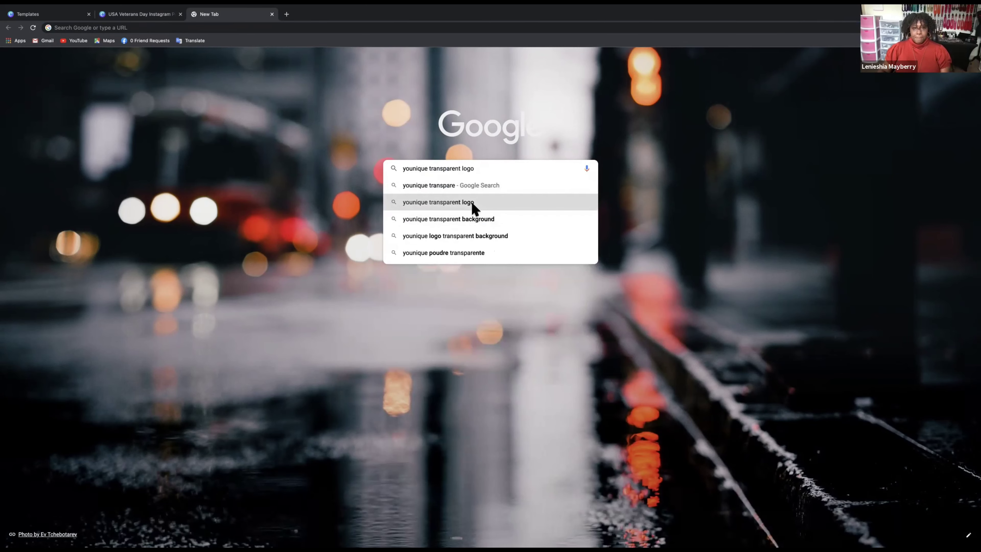
left_click(472, 202)
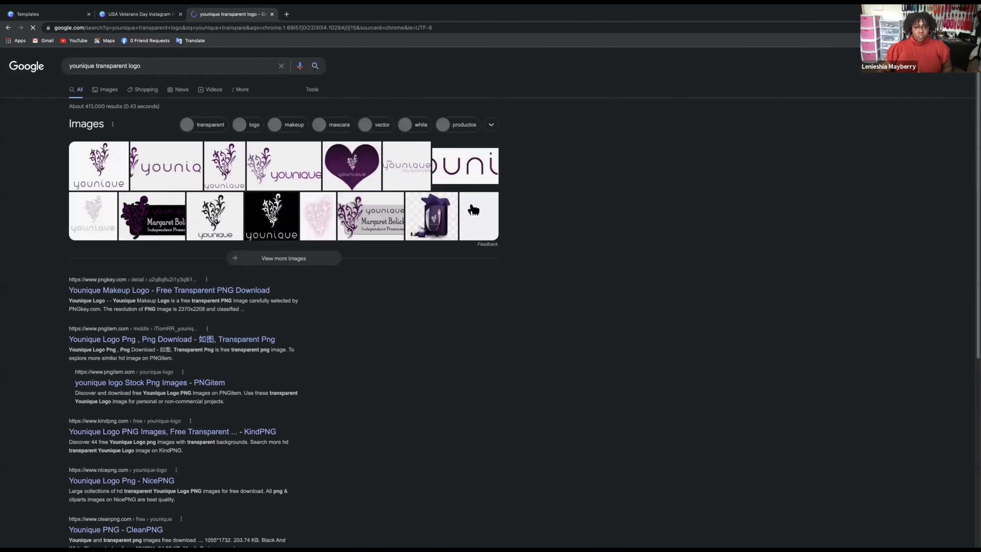
left_click(107, 96)
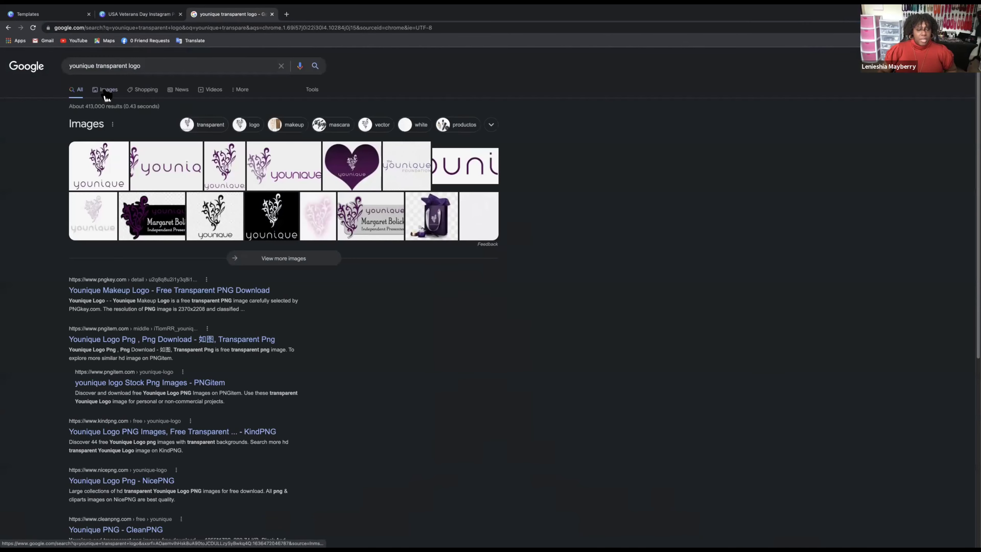
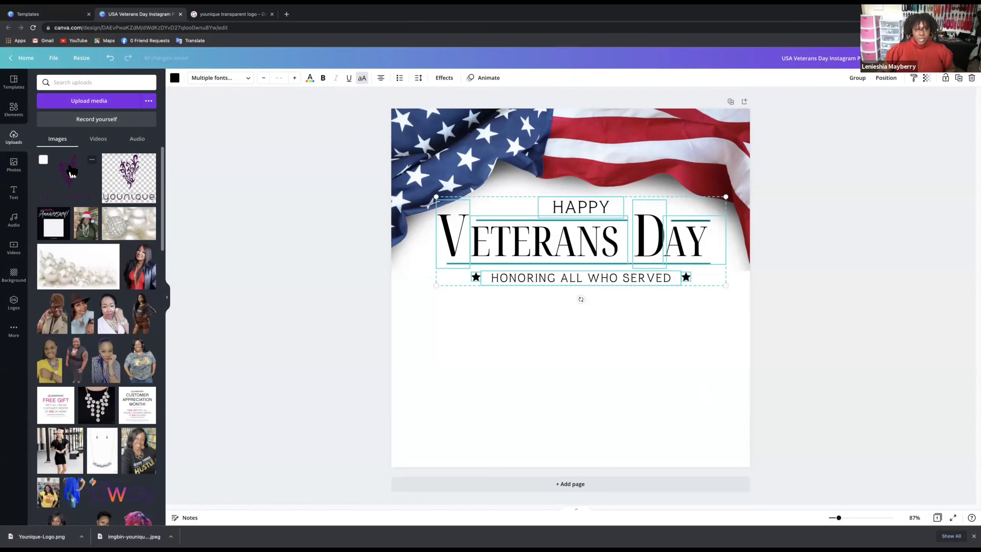
Place the uploaded transparent Younique logo in the page's lower-left corner, scaled down to about 310 × 253
left_click_drag(72, 171, 143, 159)
left_click(144, 159)
left_click(72, 182)
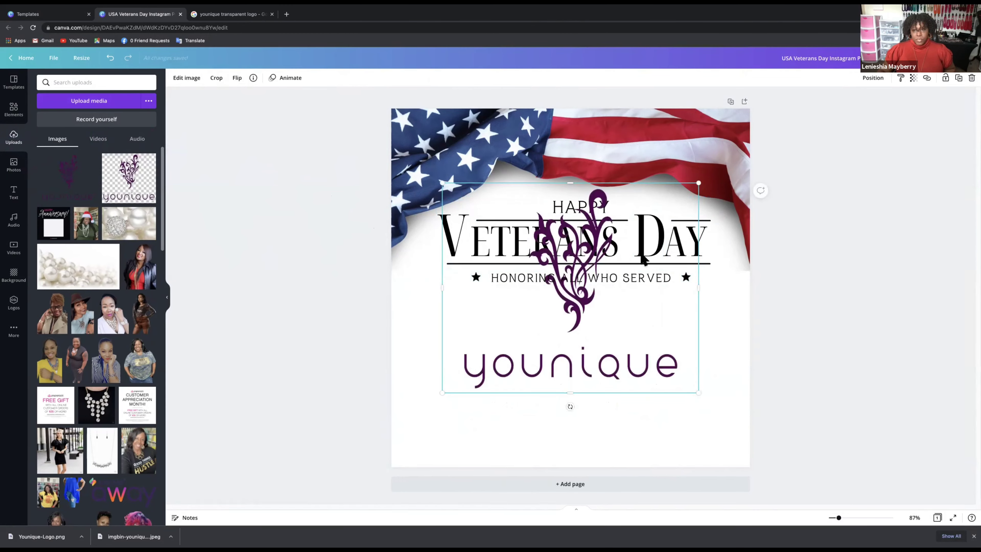
left_click_drag(700, 180, 698, 185)
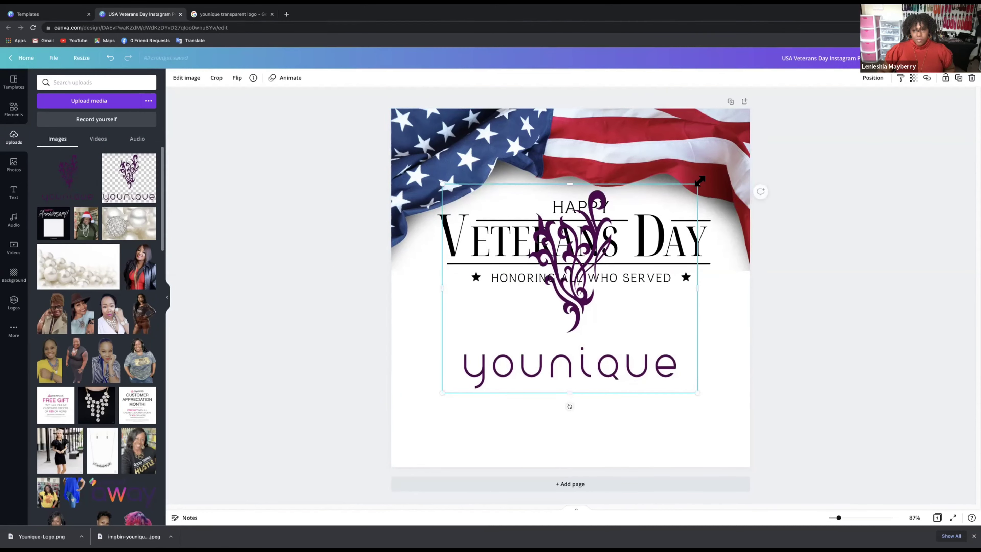
left_click_drag(699, 179, 554, 315)
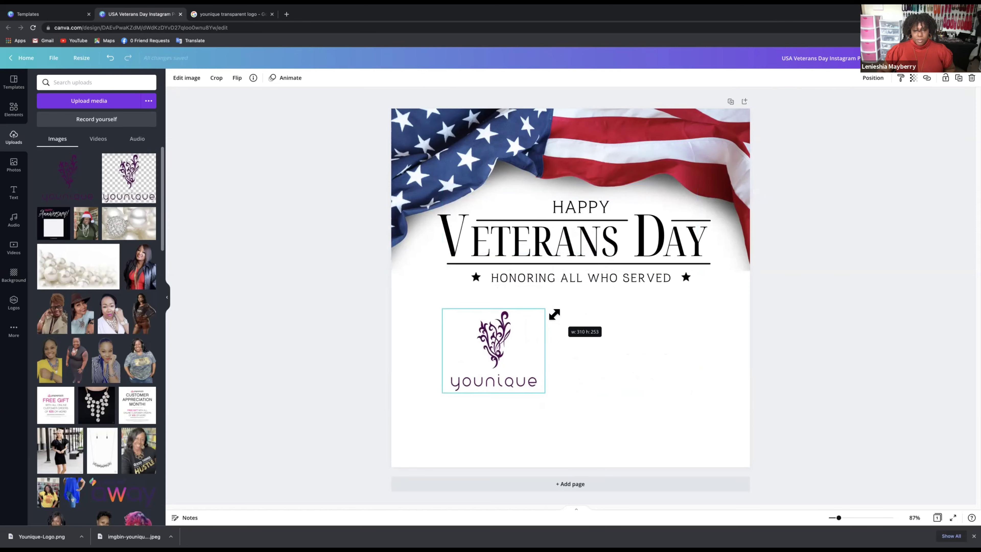
left_click_drag(494, 333, 472, 398)
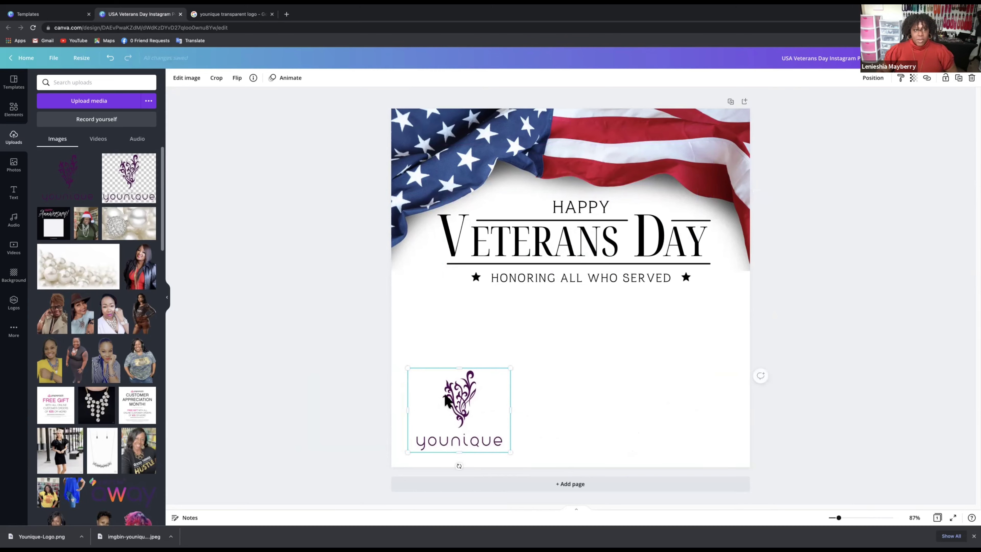
Delete the Younique logo from the page
right_click(466, 397)
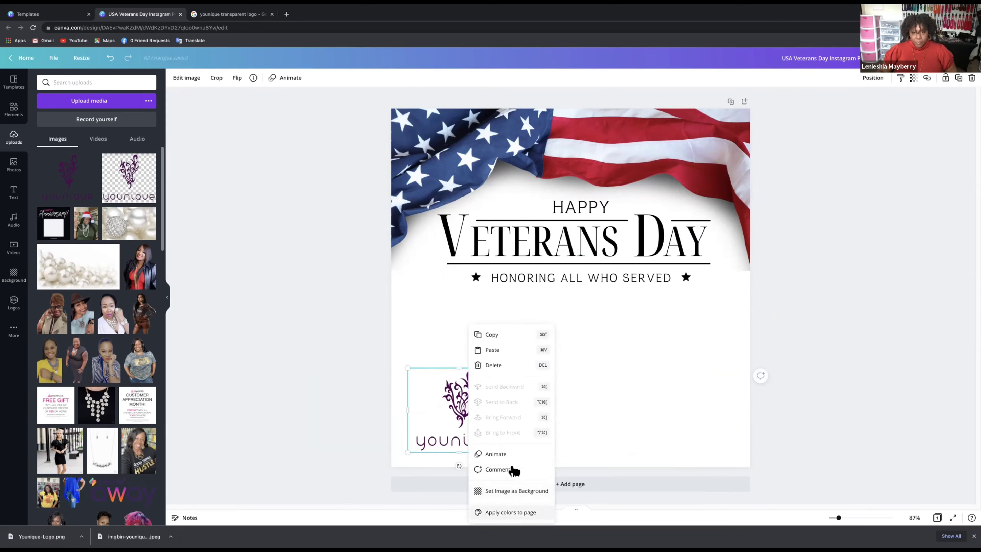
left_click(498, 366)
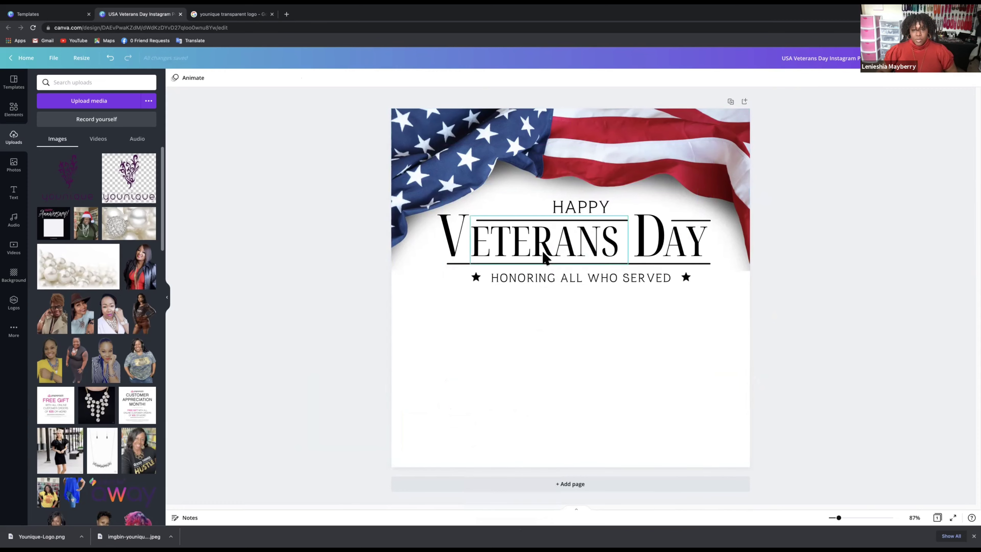
left_click(540, 262)
left_click(463, 304)
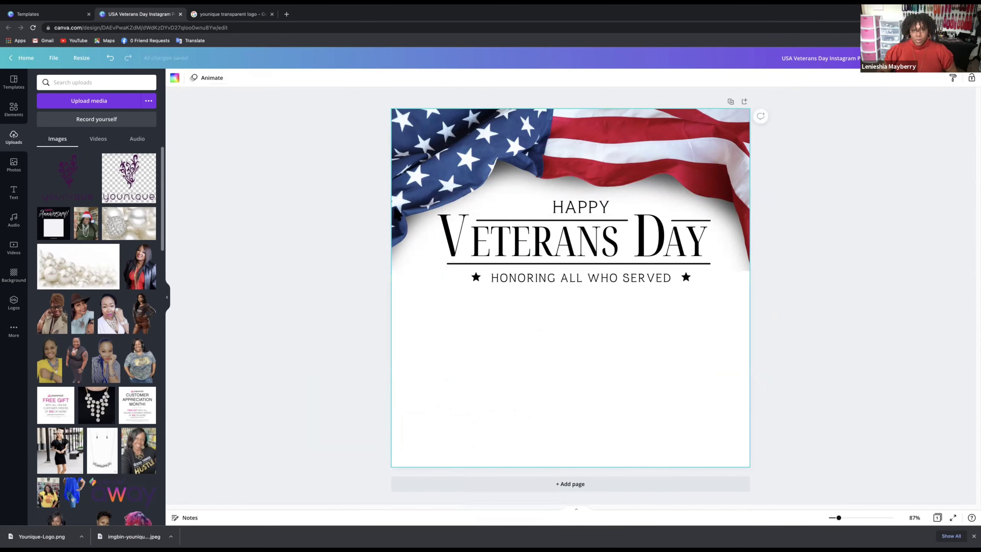
left_click_drag(722, 283, 422, 191)
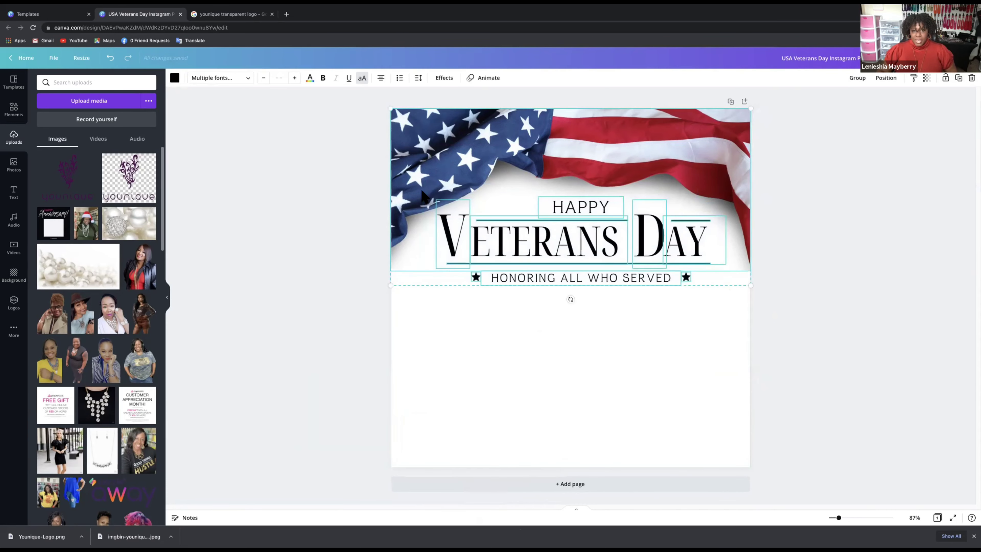
key("Delete")
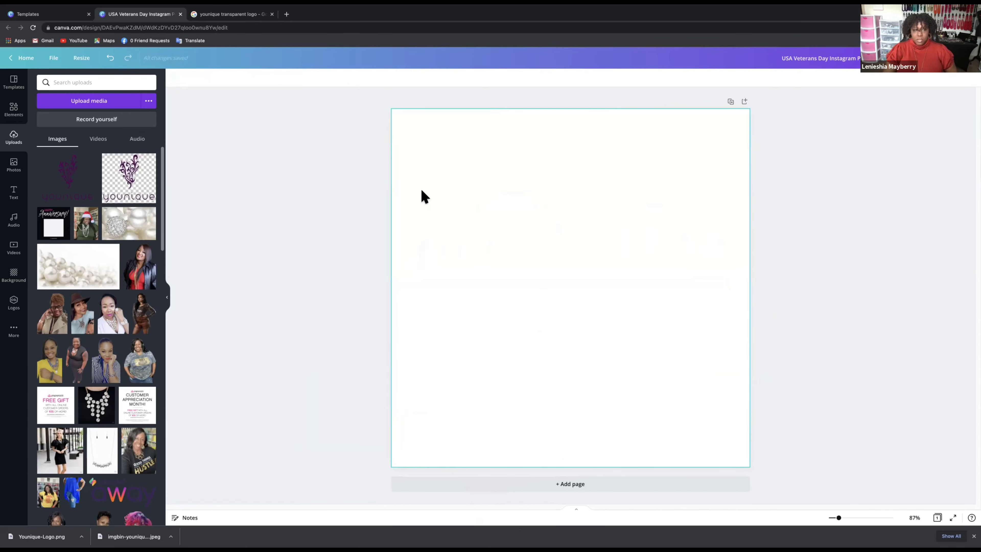
left_click(110, 59)
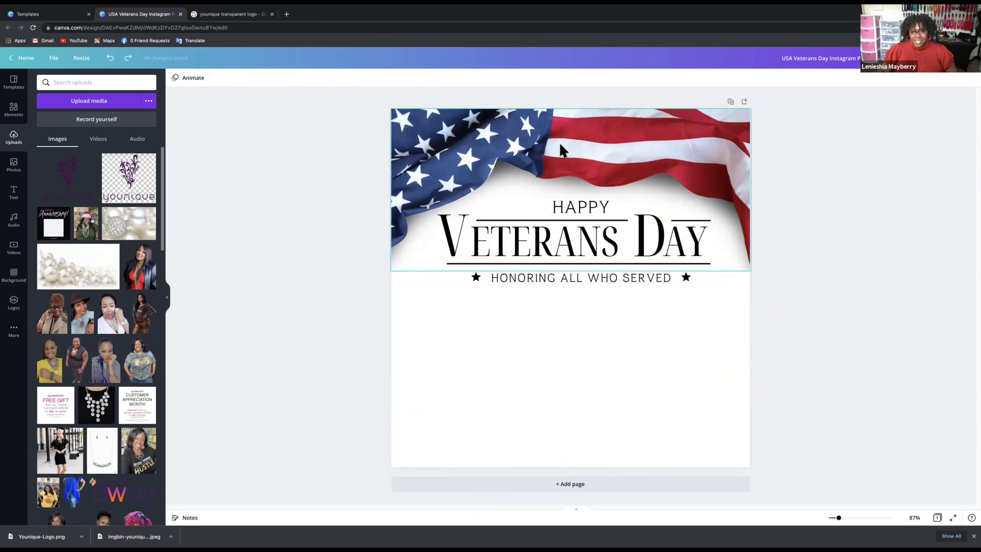
Delete the whole Happy Veterans Day text block with its lines and stars, keeping the flag image along the page's upper edge
left_click_drag(563, 150, 559, 47)
left_click_drag(417, 185, 742, 312)
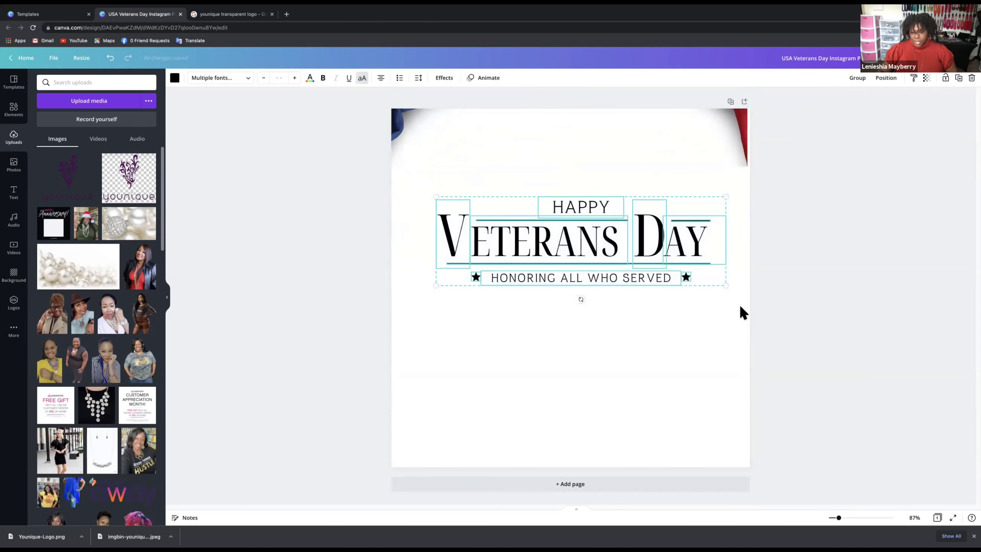
key("Delete")
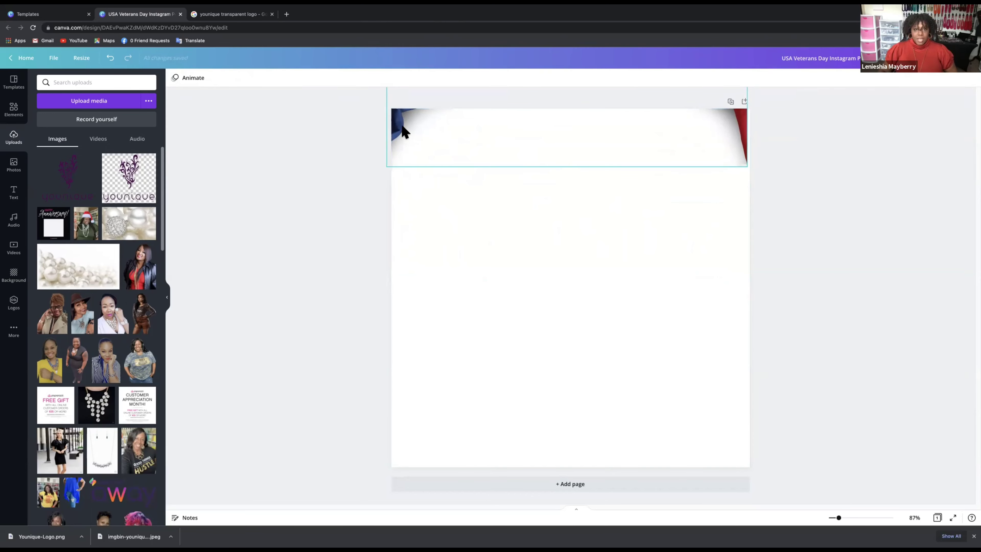
left_click_drag(403, 132, 431, 235)
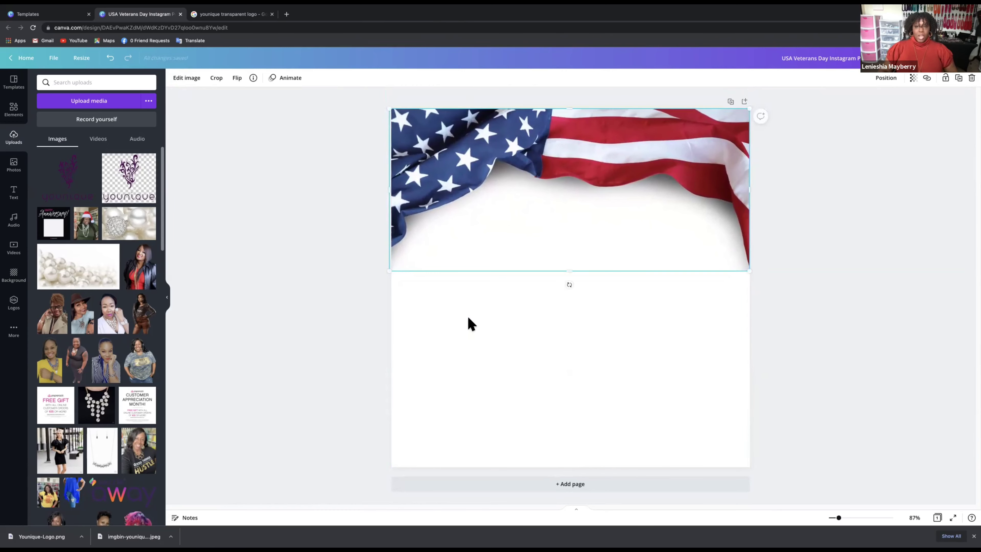
left_click(464, 350)
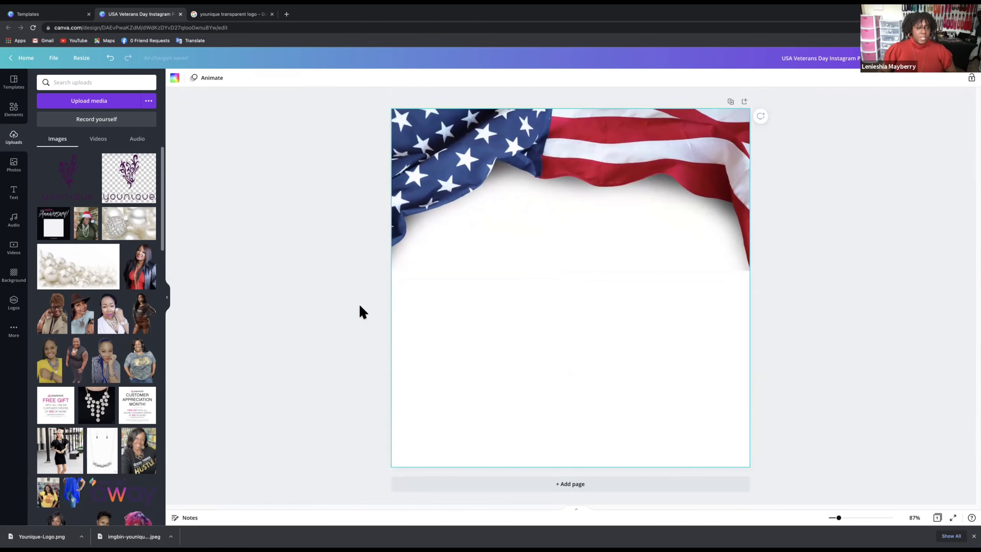
Add a heading reading "Veteran's Day Sale!" and place it across the page just beneath the draped flag, overlapping the image's lower part
left_click(14, 194)
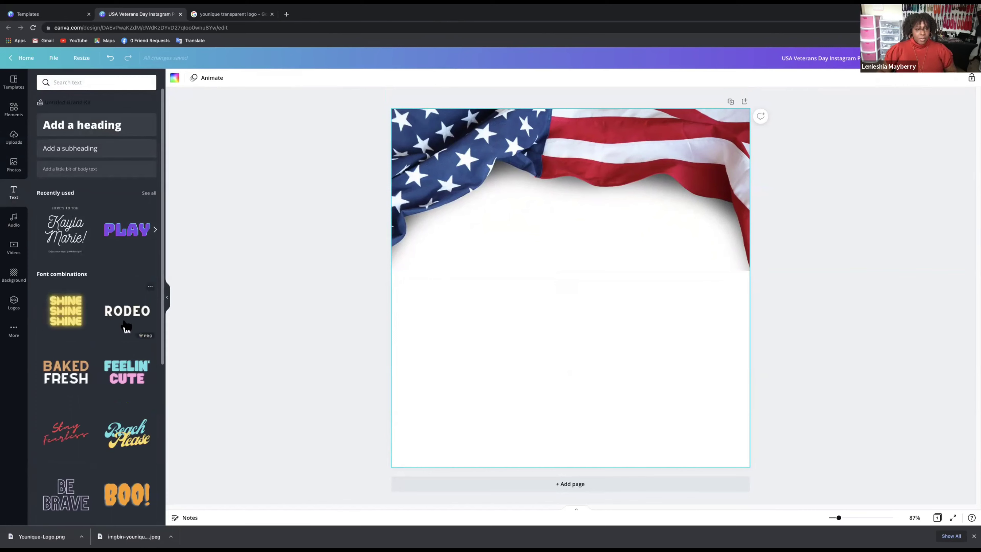
scroll(120, 307, "down", 3)
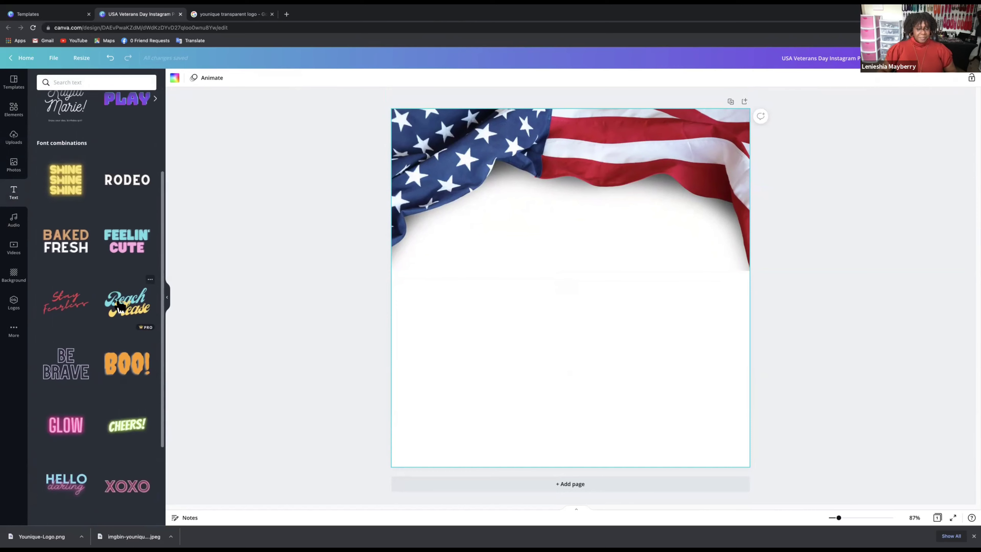
scroll(120, 307, "up", 3)
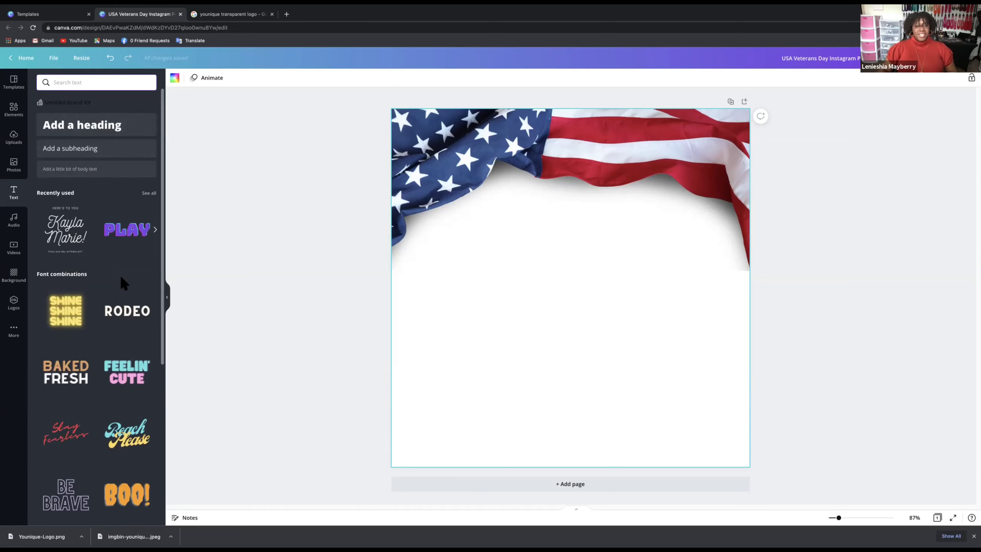
left_click(72, 130)
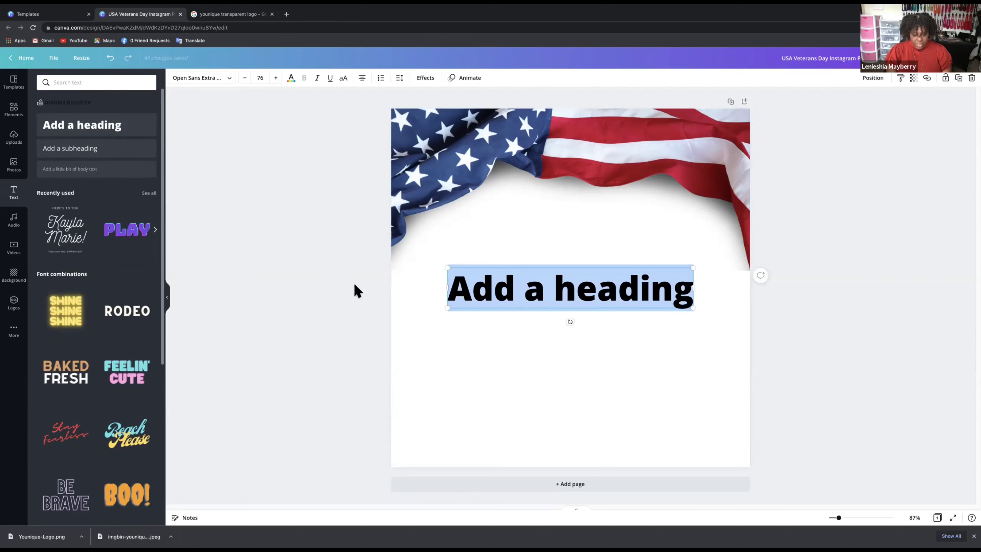
type("Veteran")
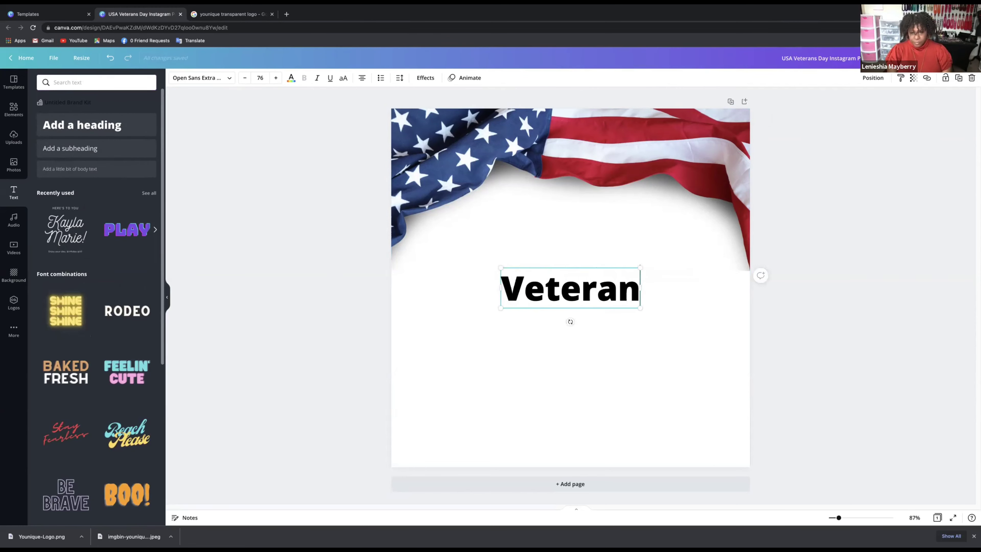
type("'s Day S")
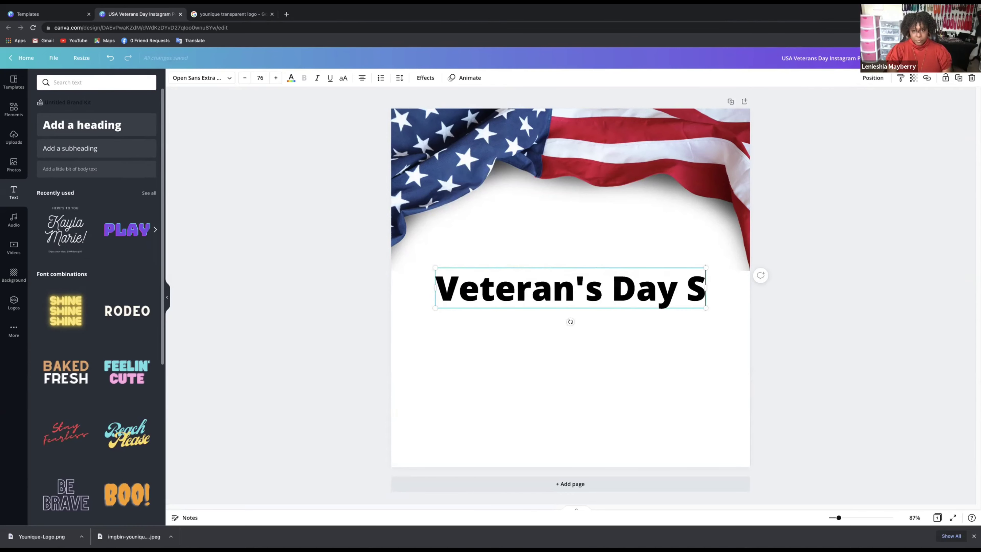
type("ale!")
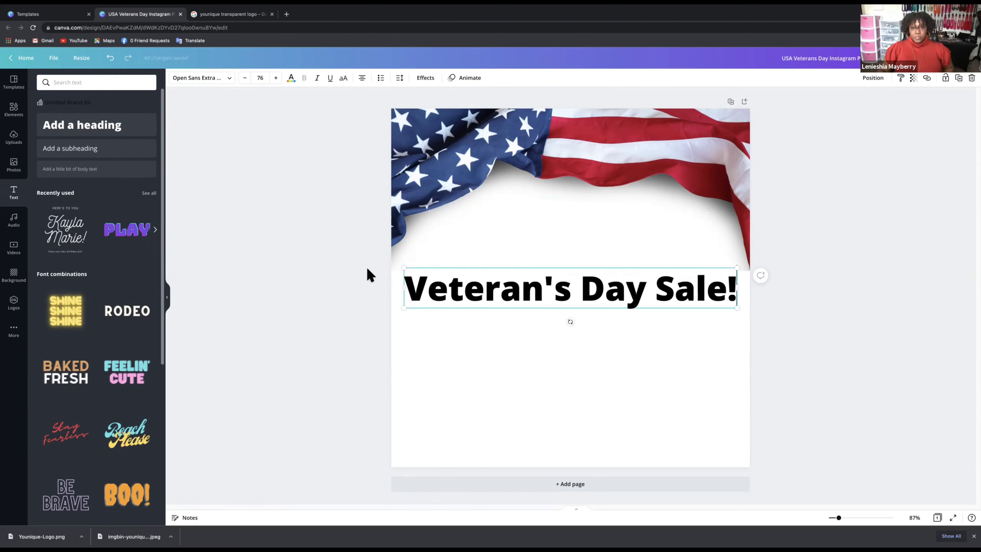
left_click(505, 350)
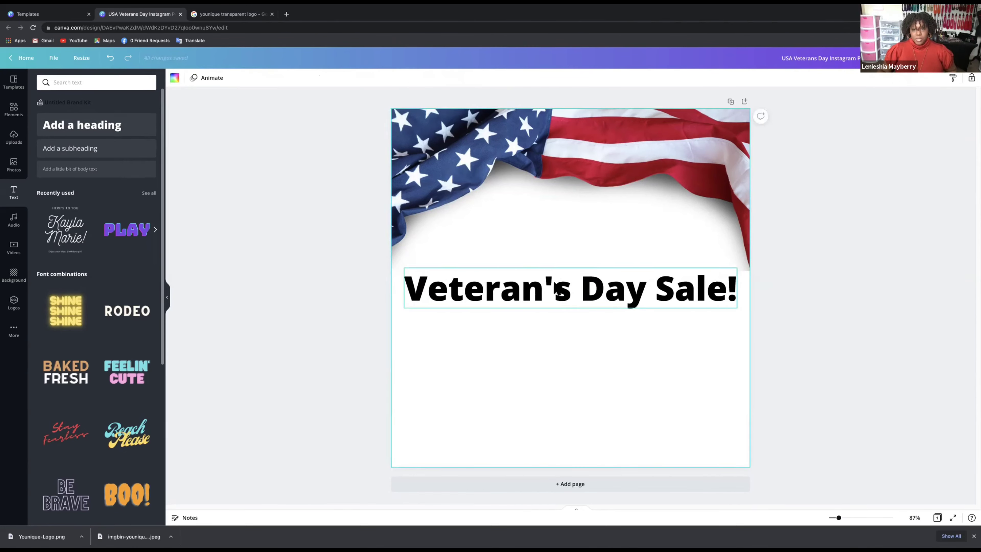
left_click_drag(556, 291, 560, 234)
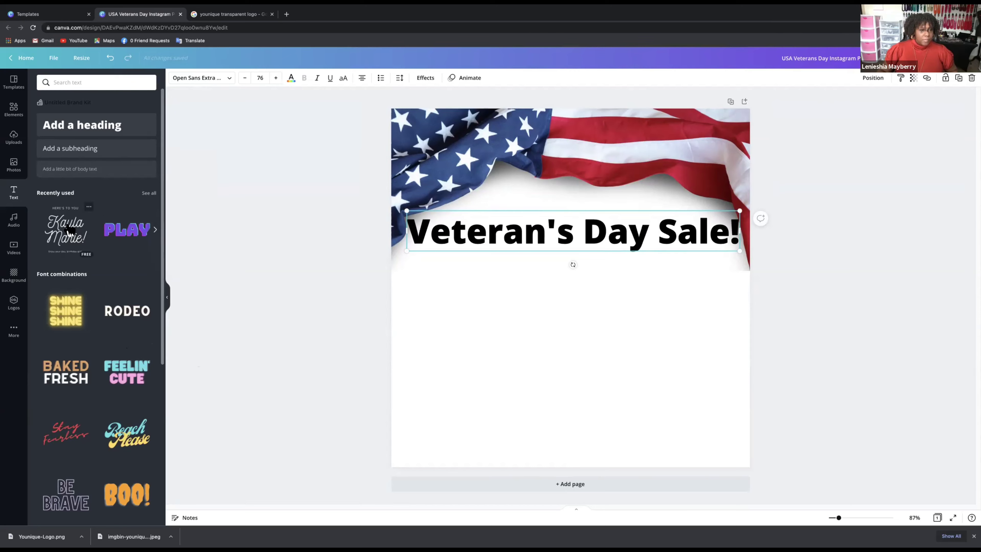
Look through the ready-made font combinations in the text library
scroll(127, 287, "down", 3)
scroll(126, 287, "down", 1)
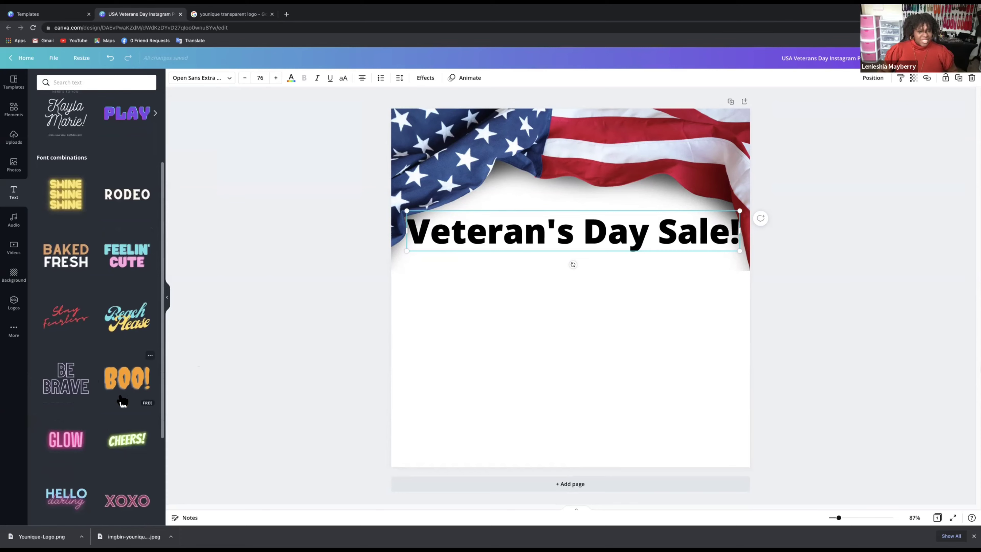
scroll(104, 421, "down", 2)
scroll(105, 419, "down", 2)
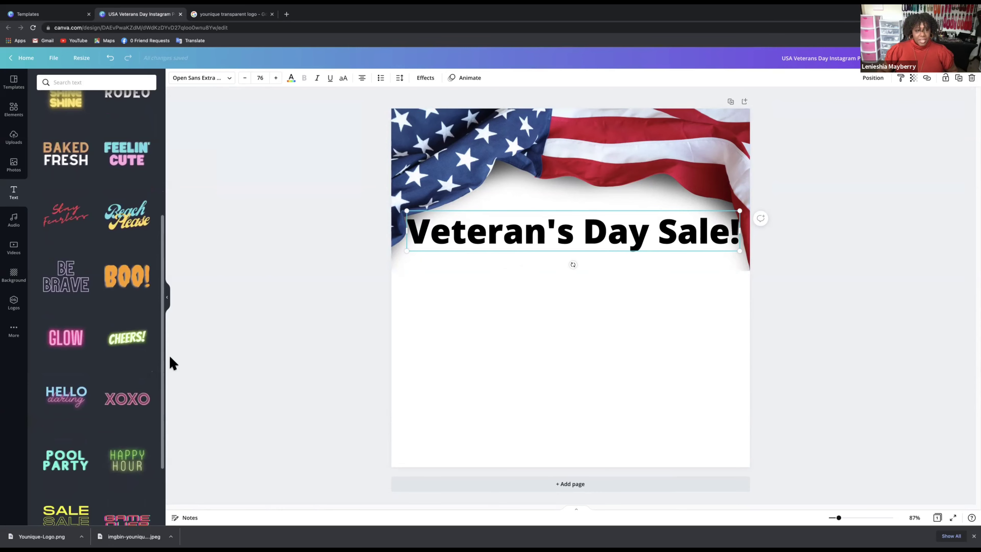
scroll(75, 383, "down", 4)
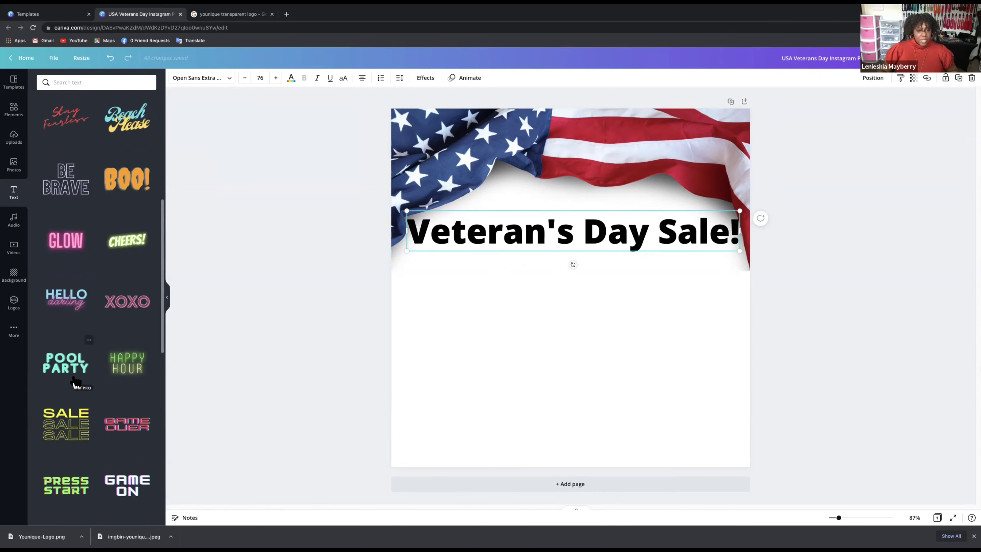
scroll(76, 383, "up", 12)
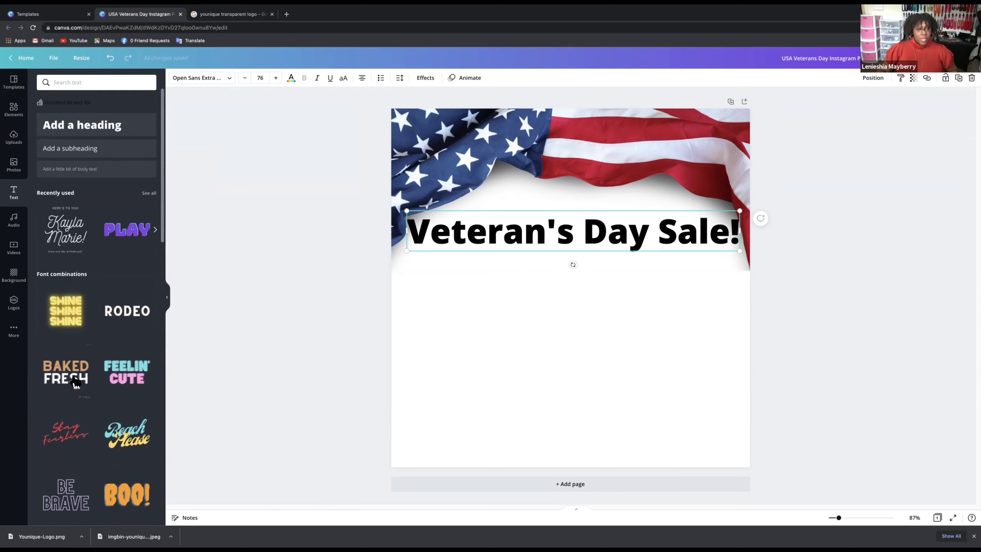
Add a second heading reading "20% of citewide" directly beneath the "Veteran's Day Sale!" line
left_click(94, 133)
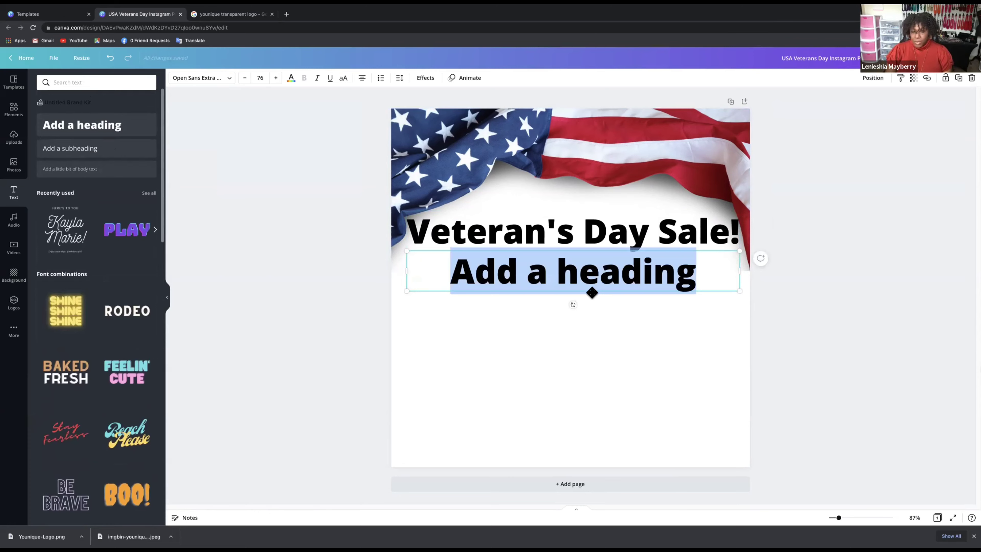
type("20")
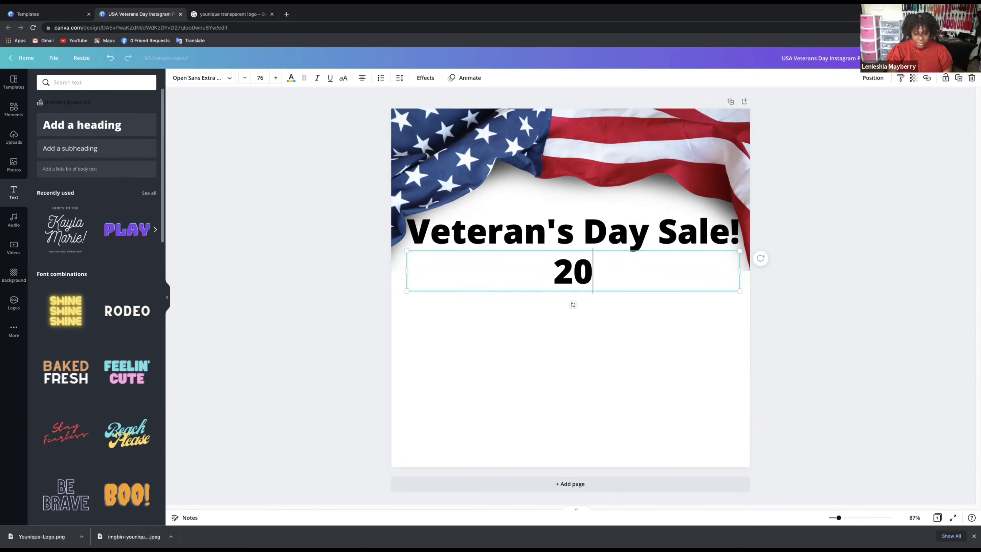
type("% of ")
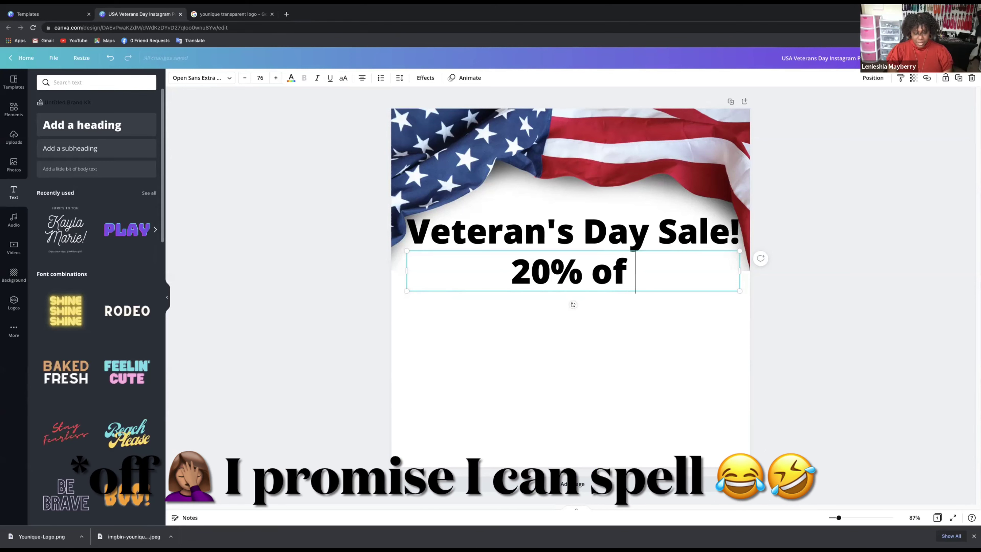
type("citewide")
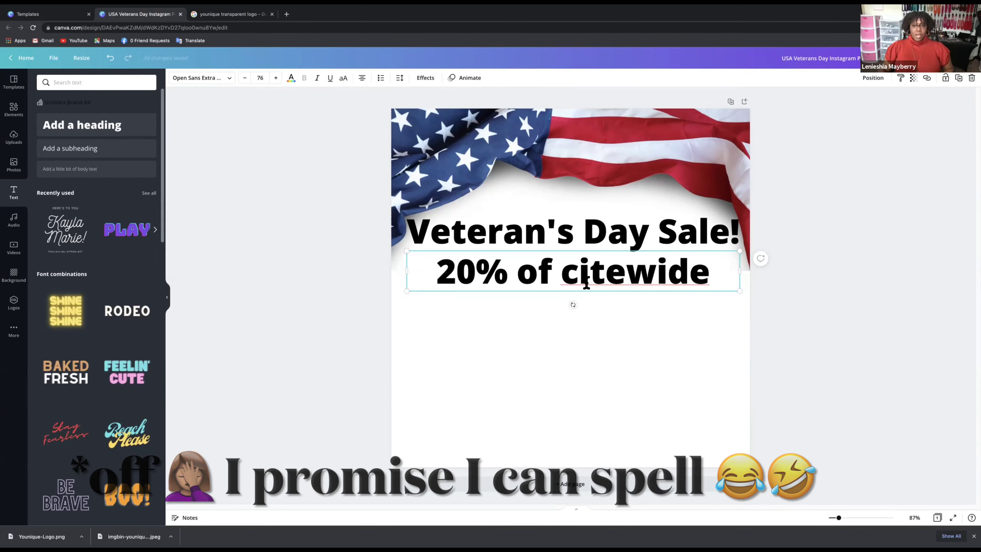
Recolor the "Veteran's Day Sale!" heading with the brighter of the two reds from the flag photo's colors
key("Escape")
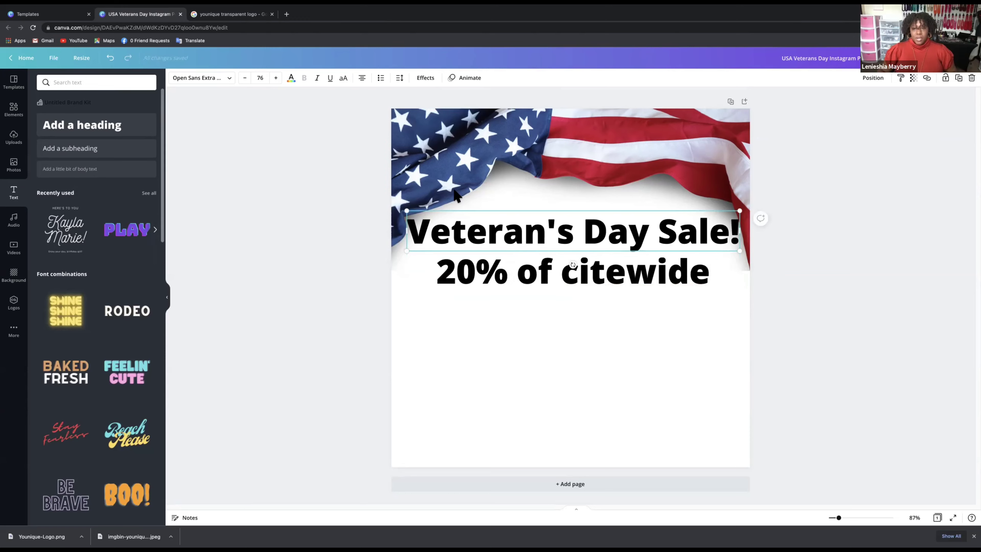
left_click(291, 79)
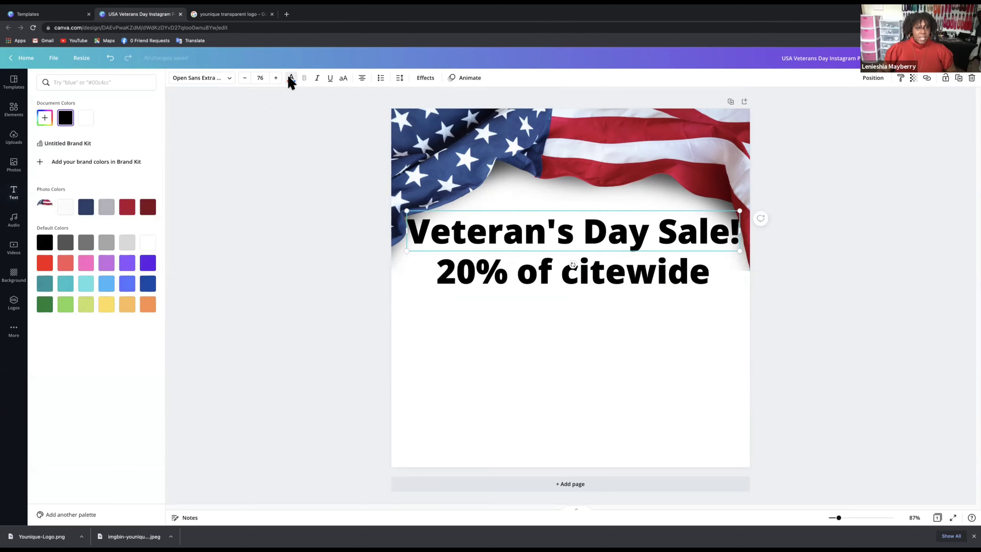
left_click(126, 210)
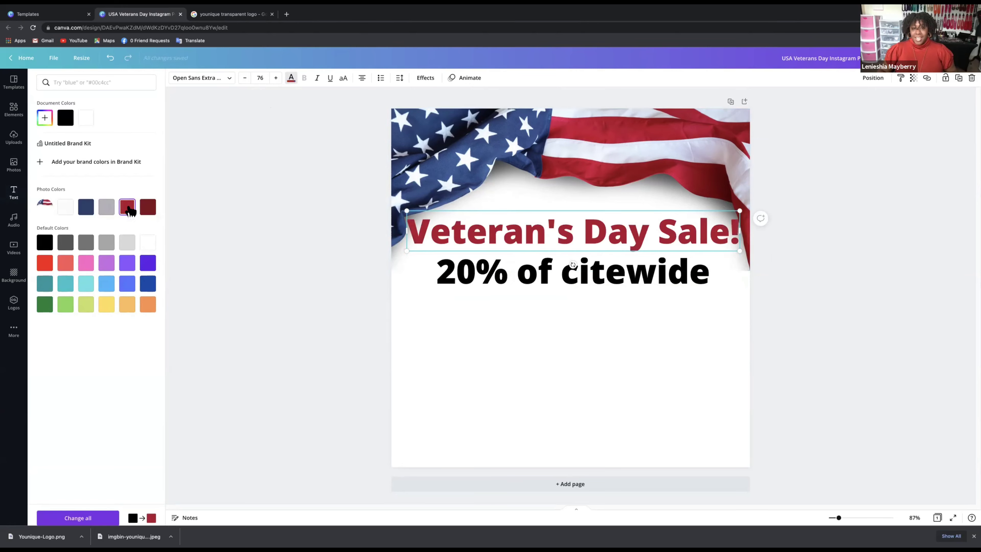